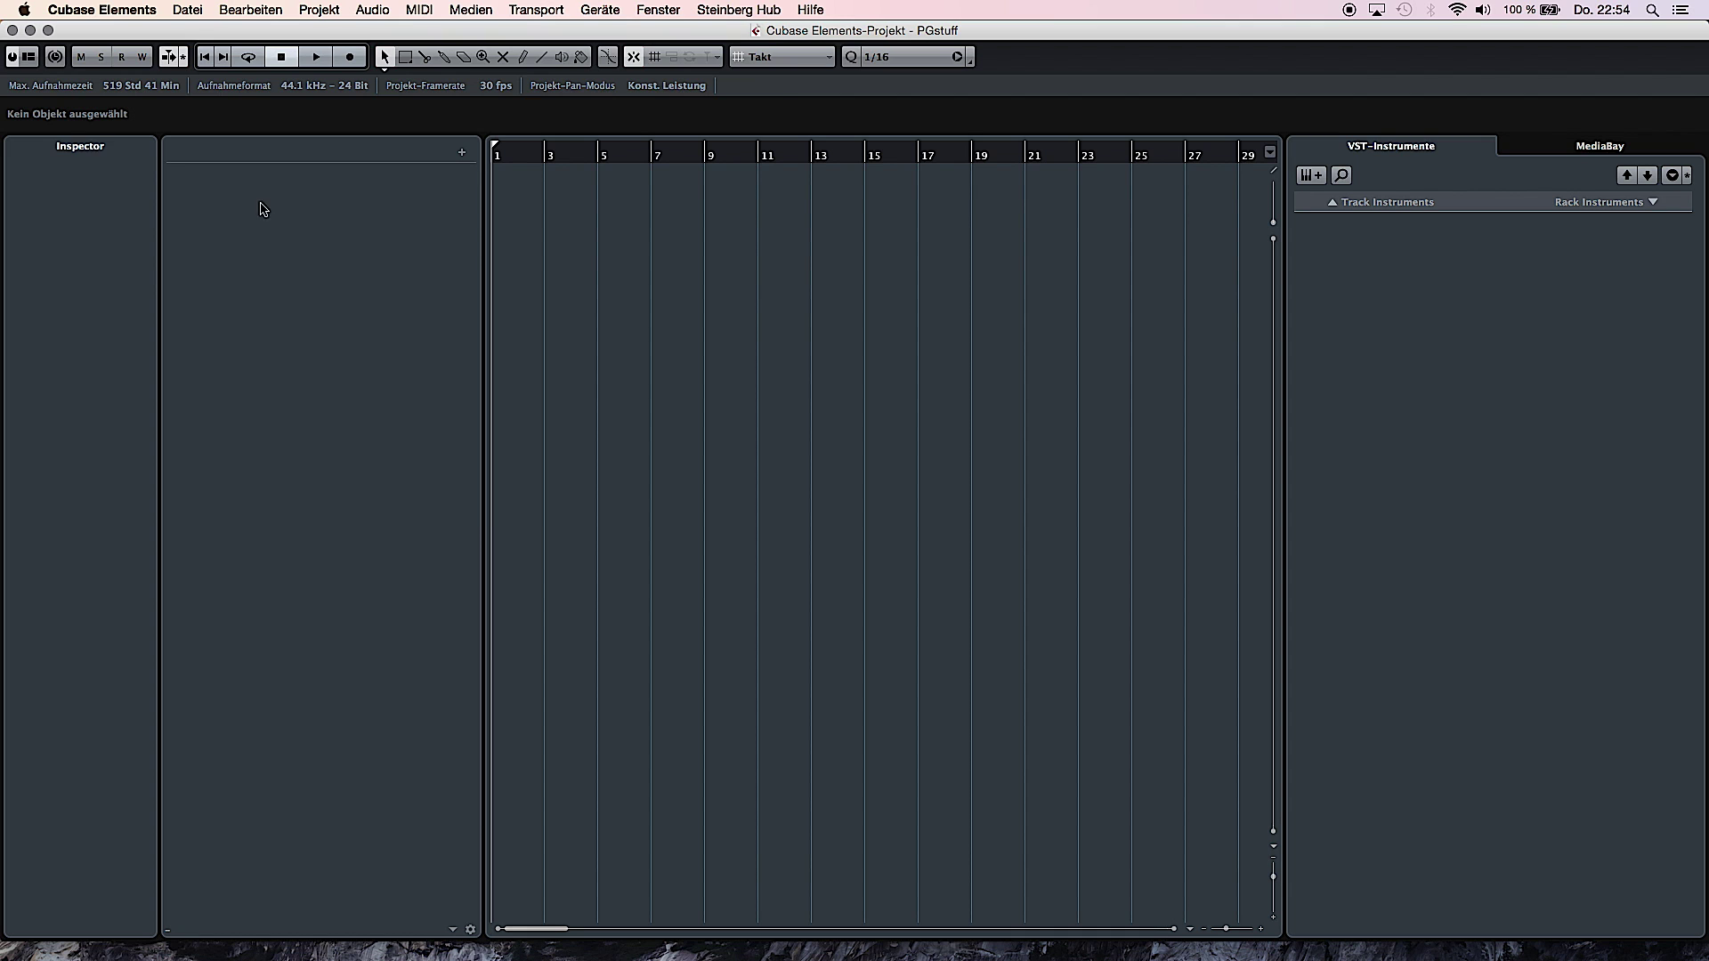
Add a new mono audio track, Audio 01, to the project.
right_click(248, 187)
left_click(274, 192)
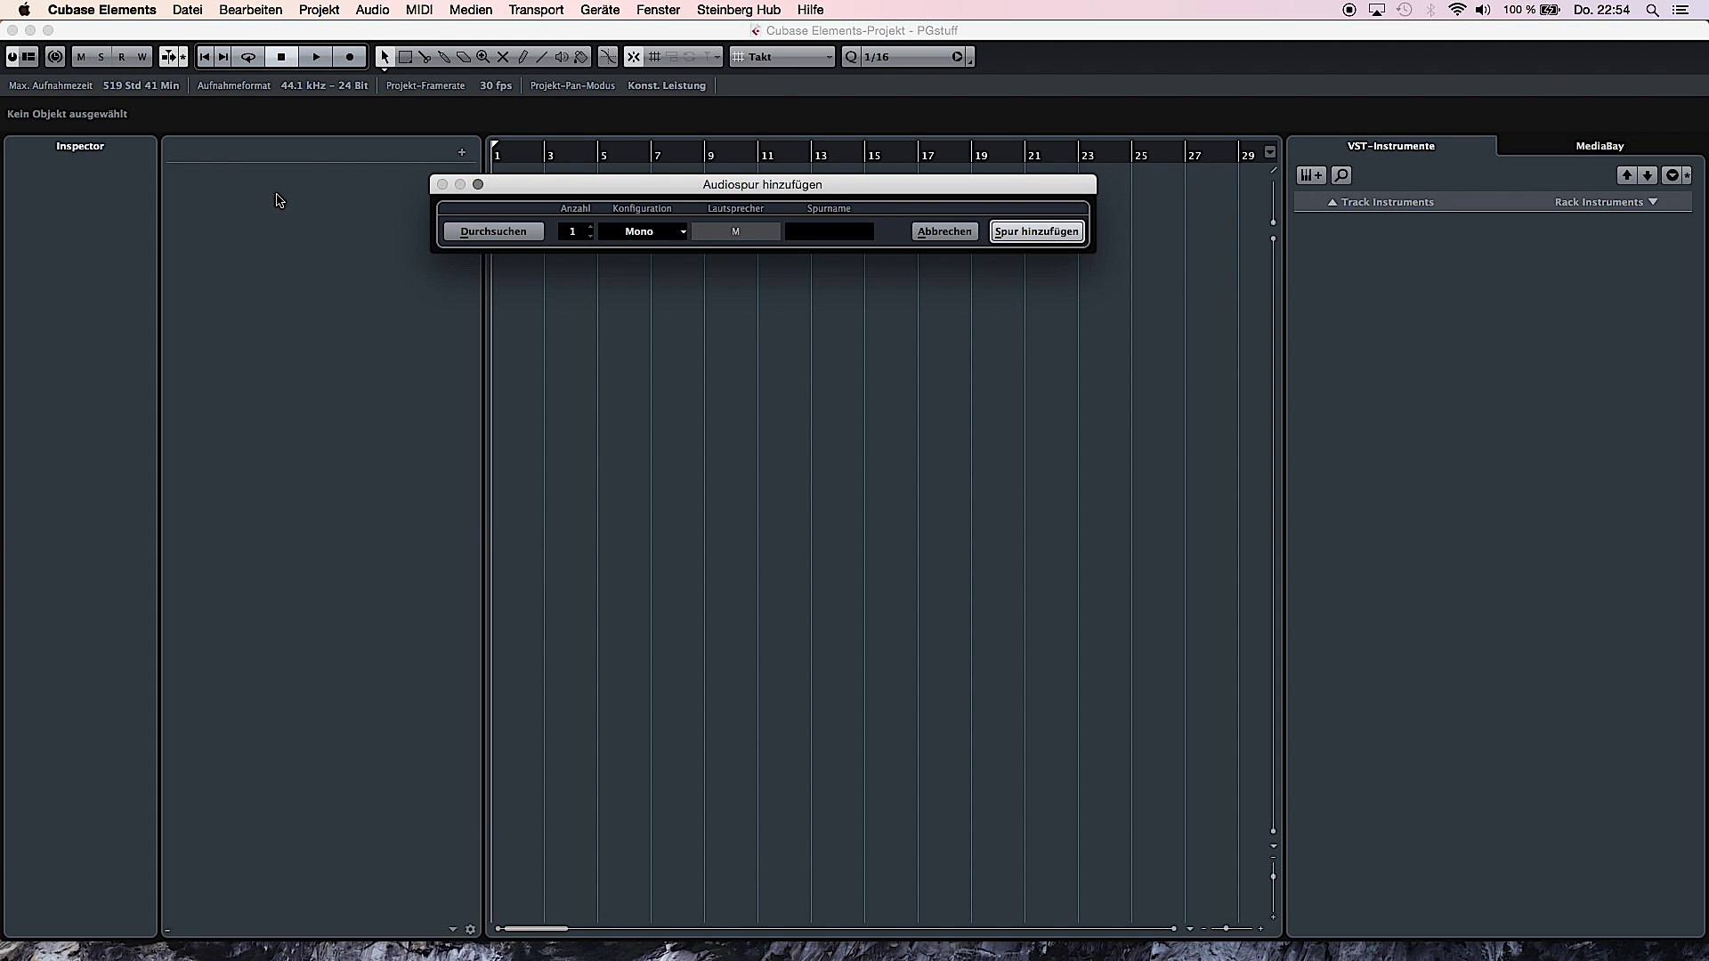
left_click(1025, 236)
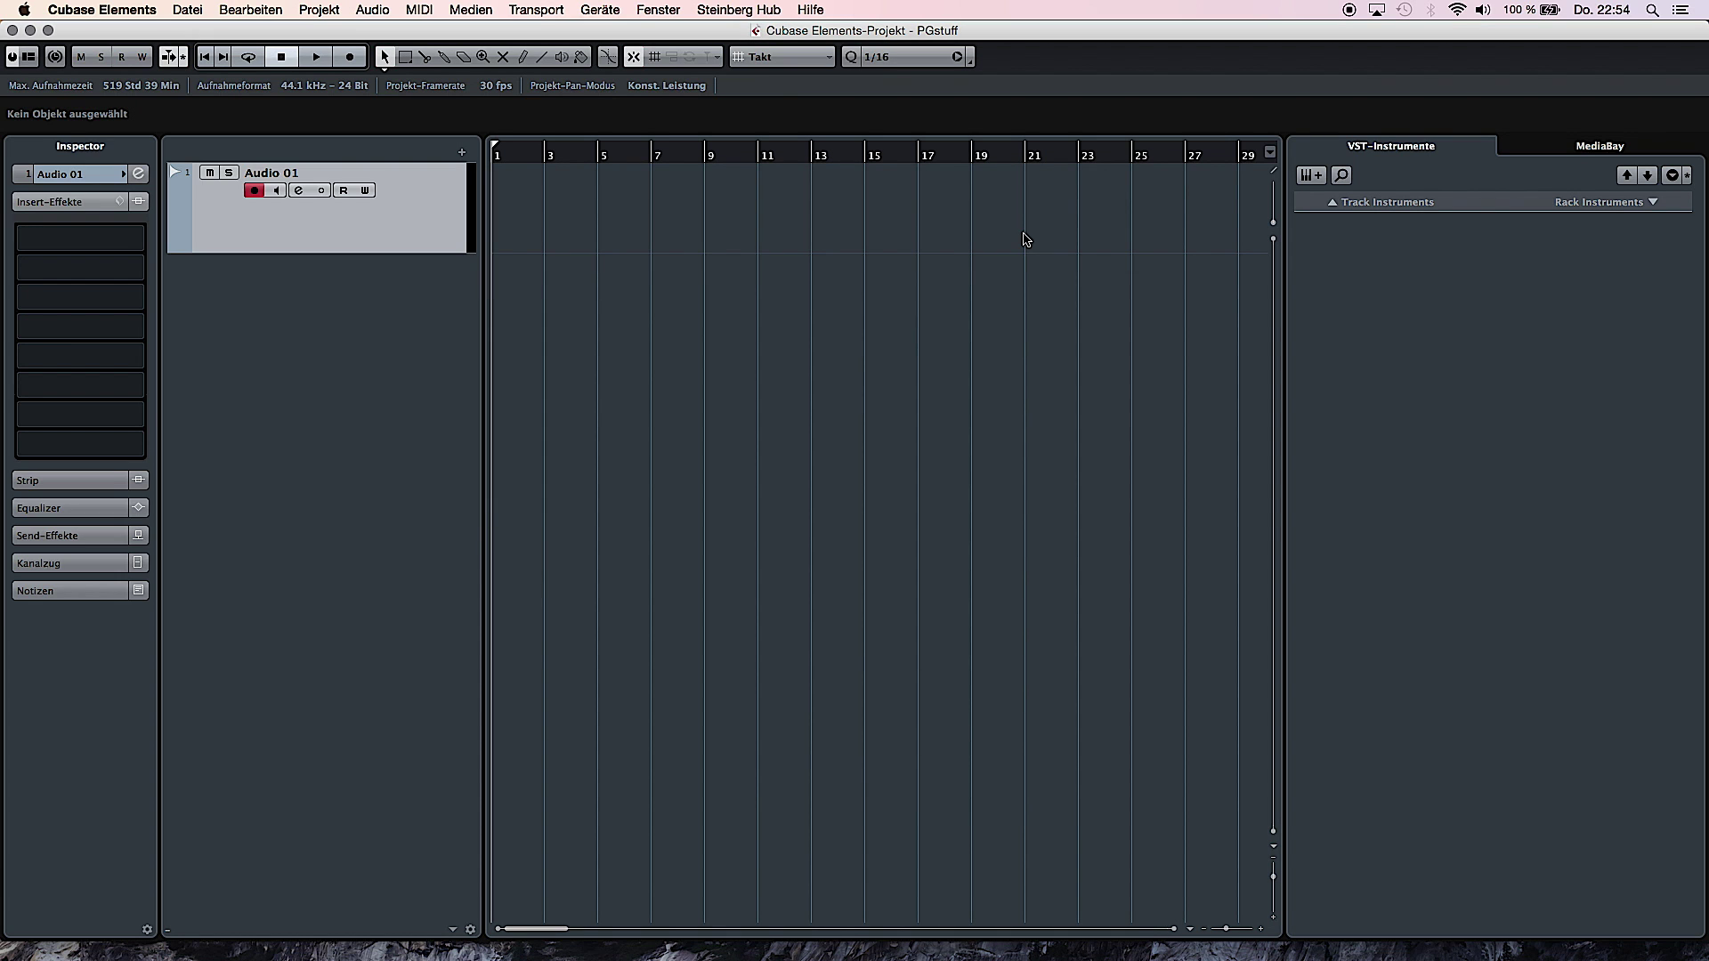
Load BIAS FX into Audio 01's first insert slot.
mouse_move(76, 275)
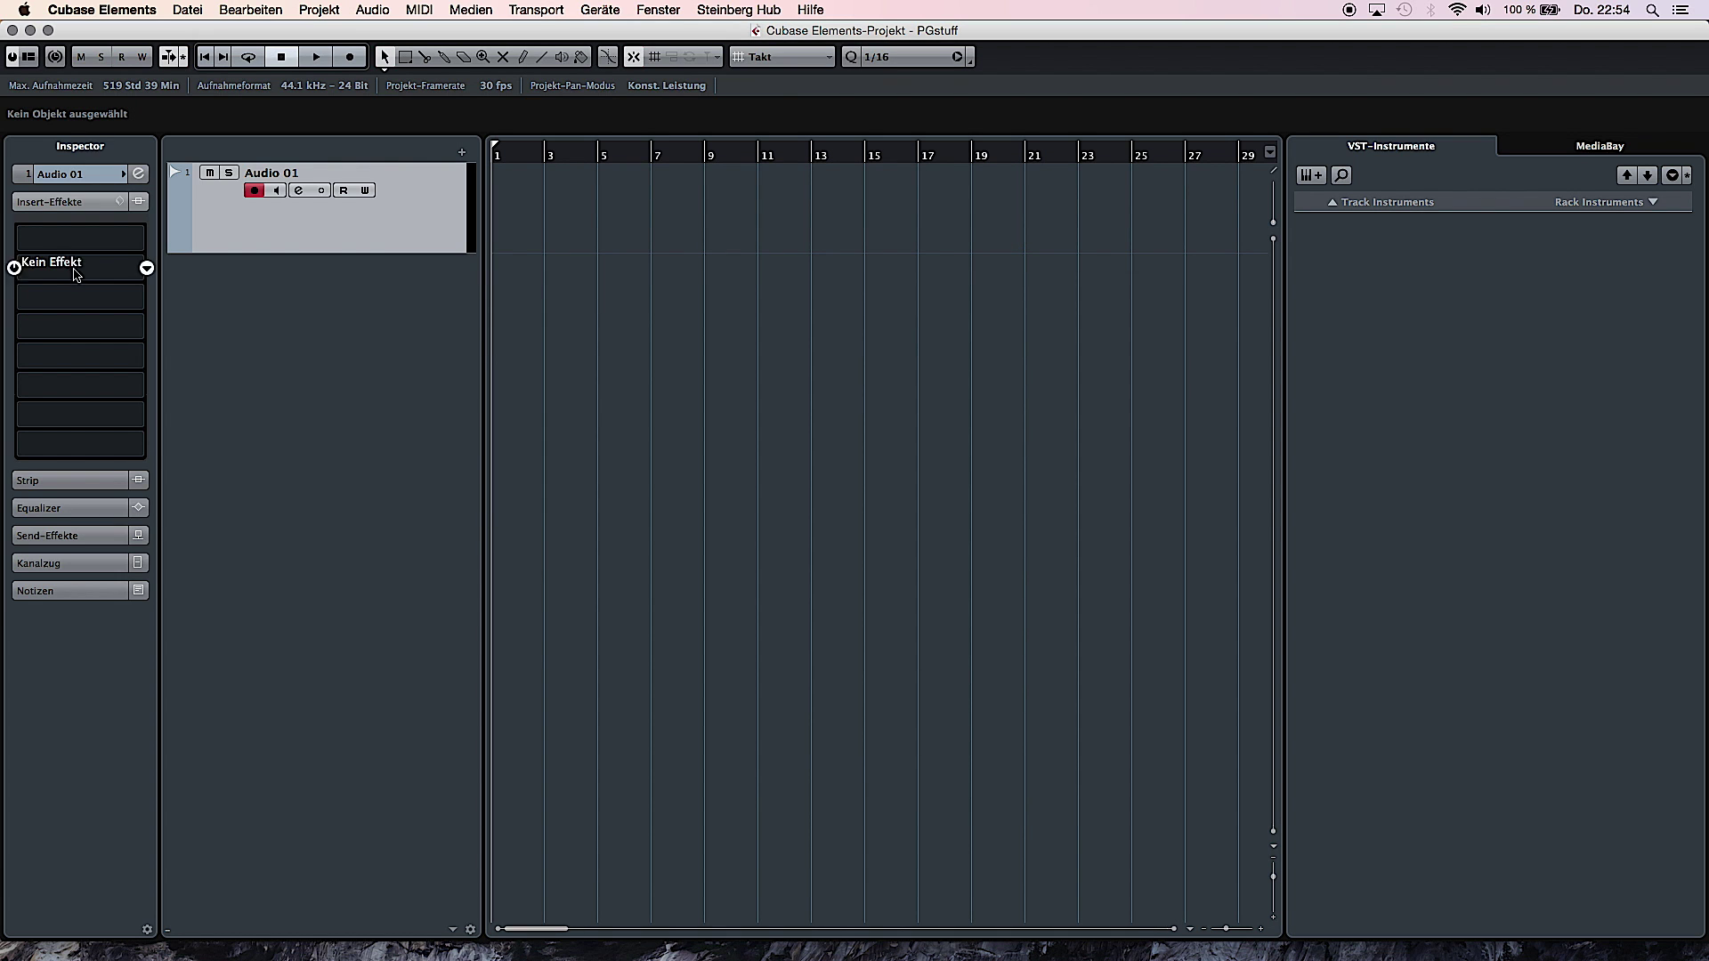
left_click(78, 243)
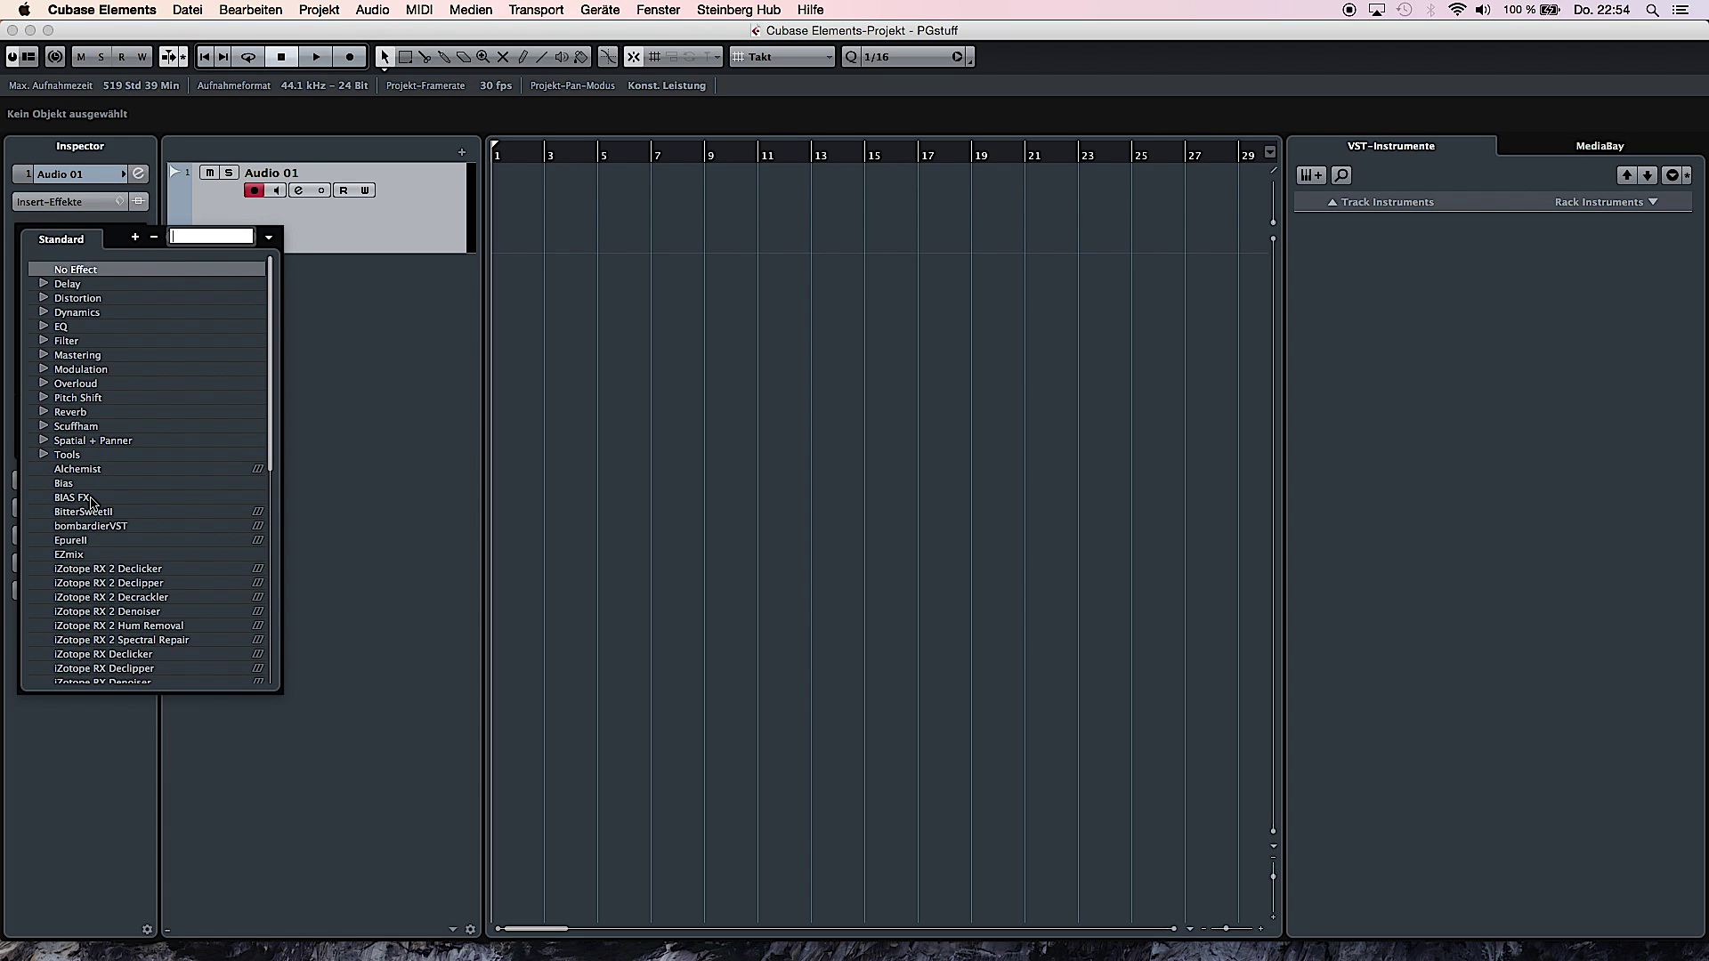
left_click(363, 324)
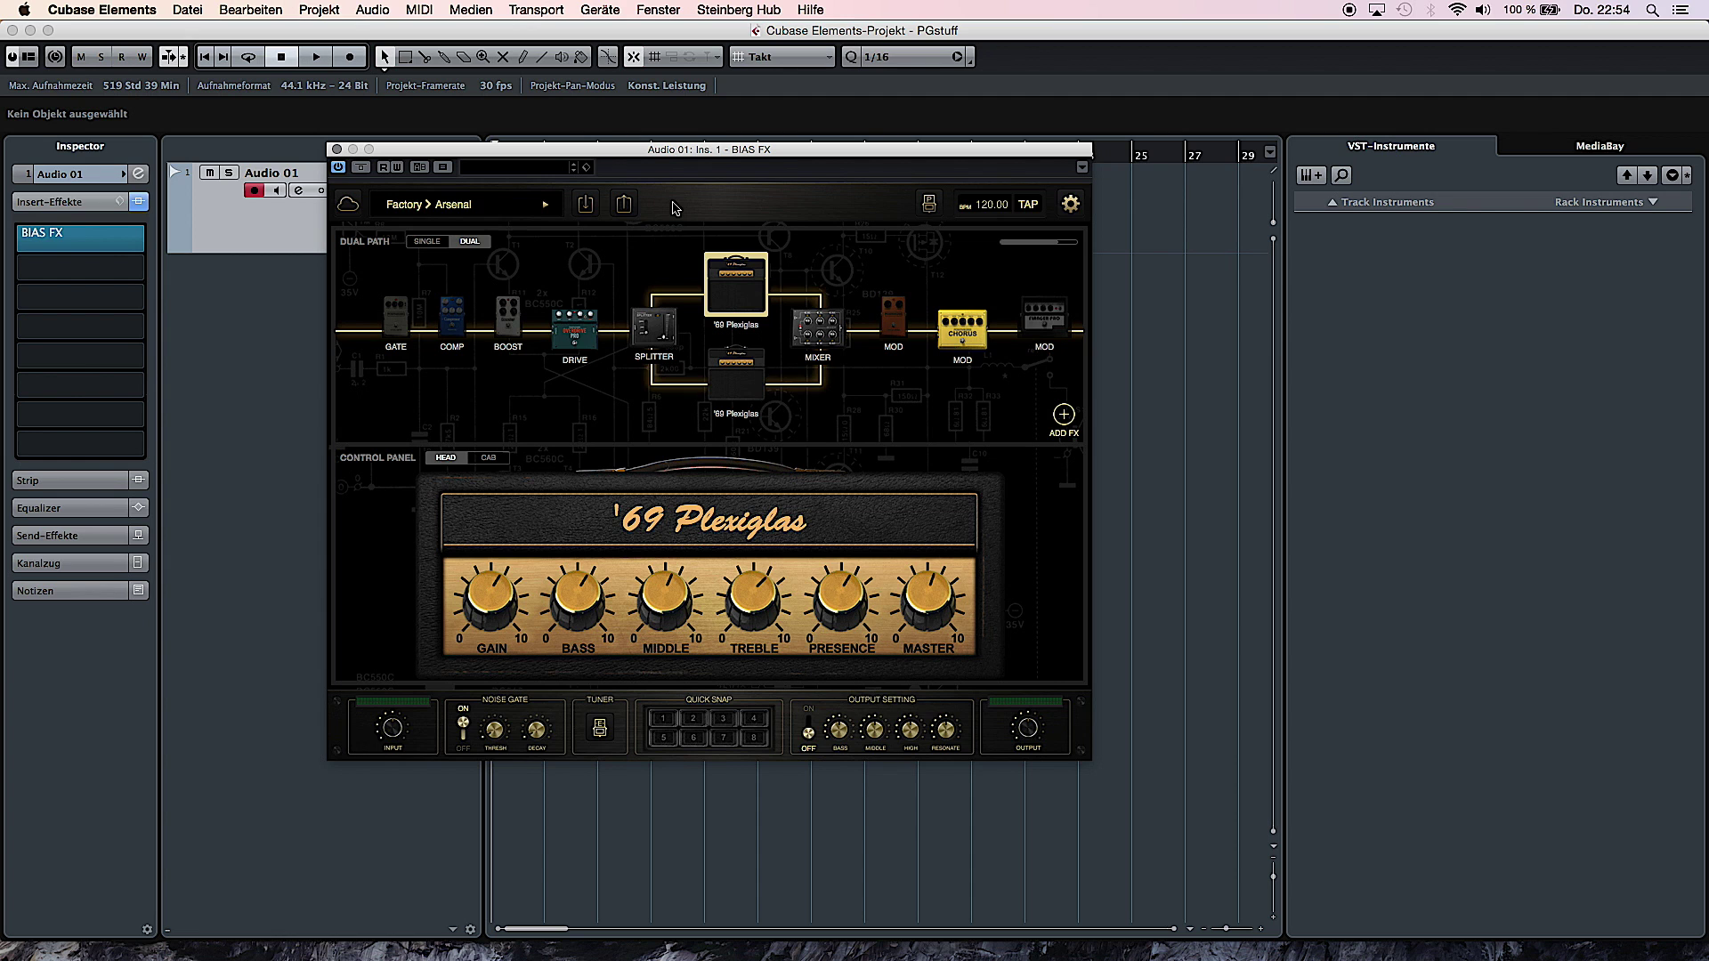
Try the Factory presets Johnny's Blues and Acoustic, then settle on 80's Metal.
left_click(537, 210)
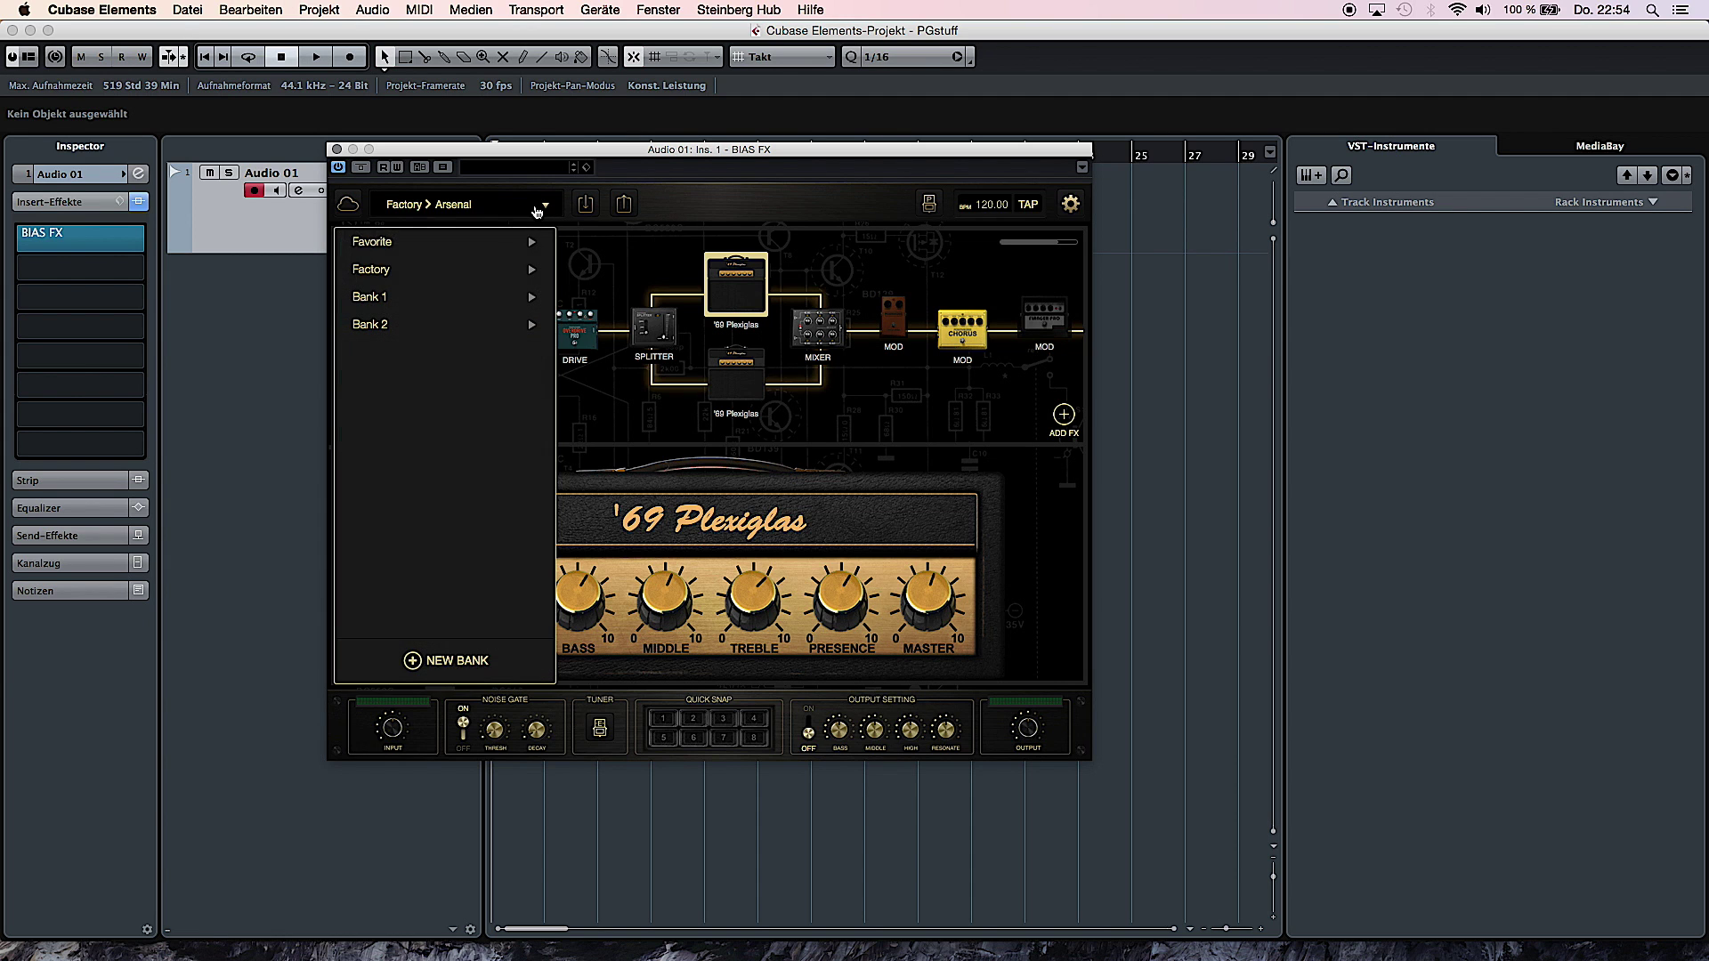
mouse_move(472, 271)
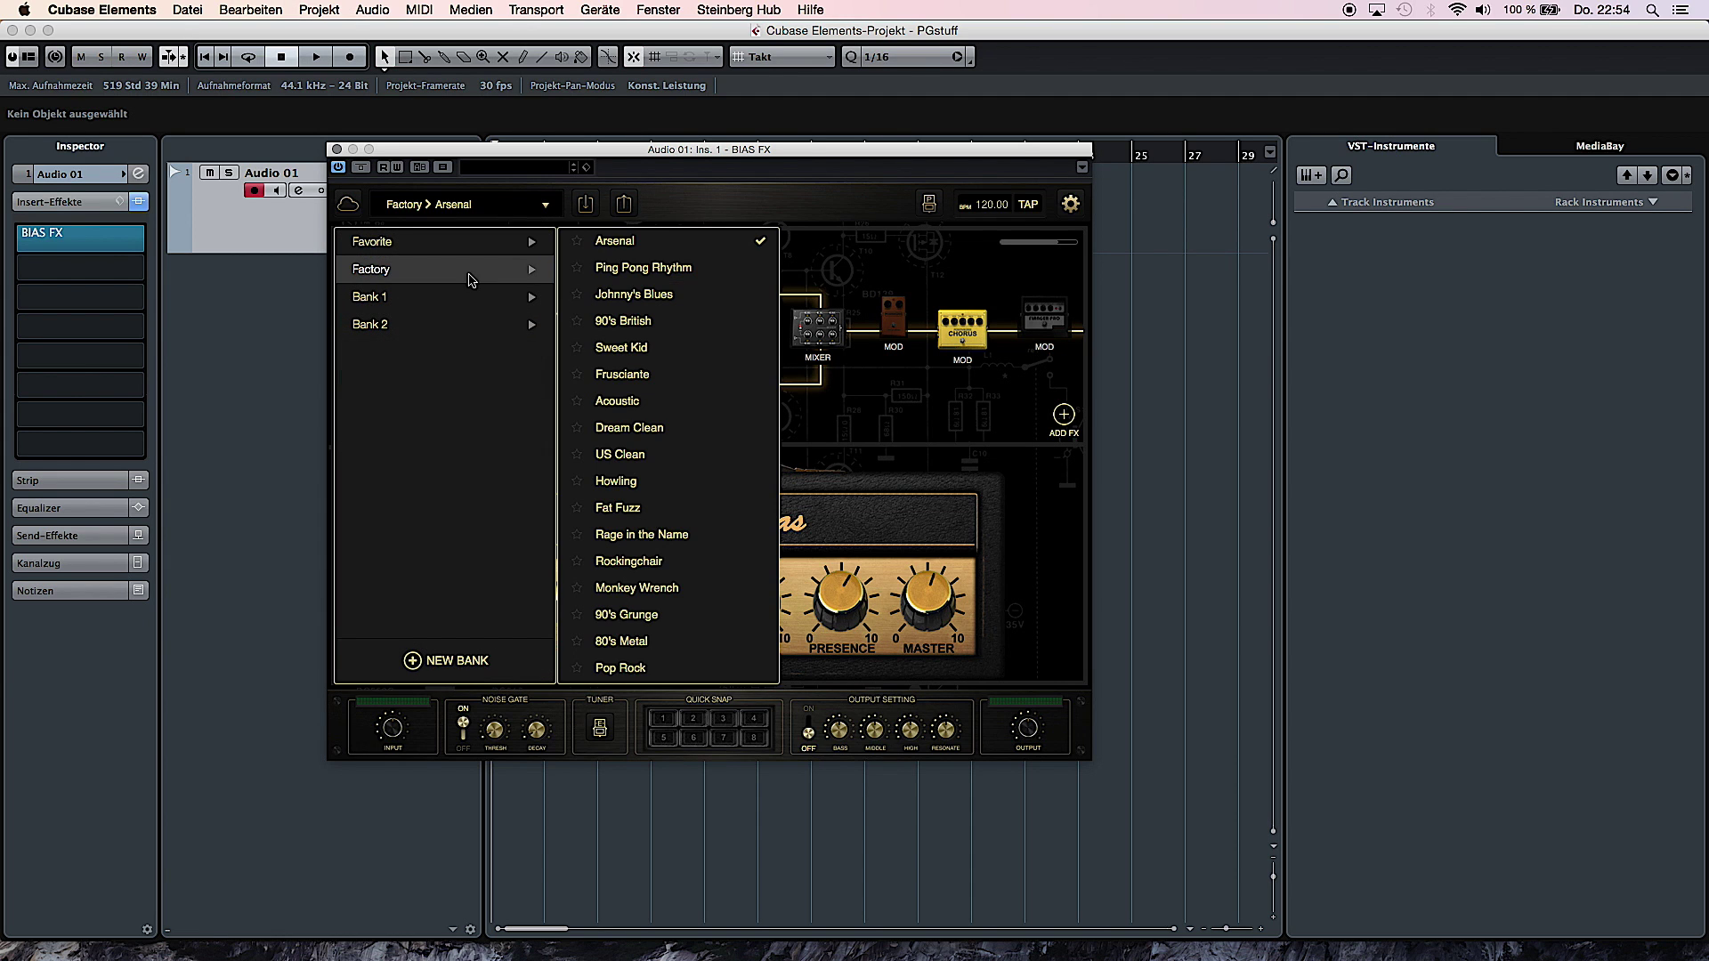
left_click(629, 295)
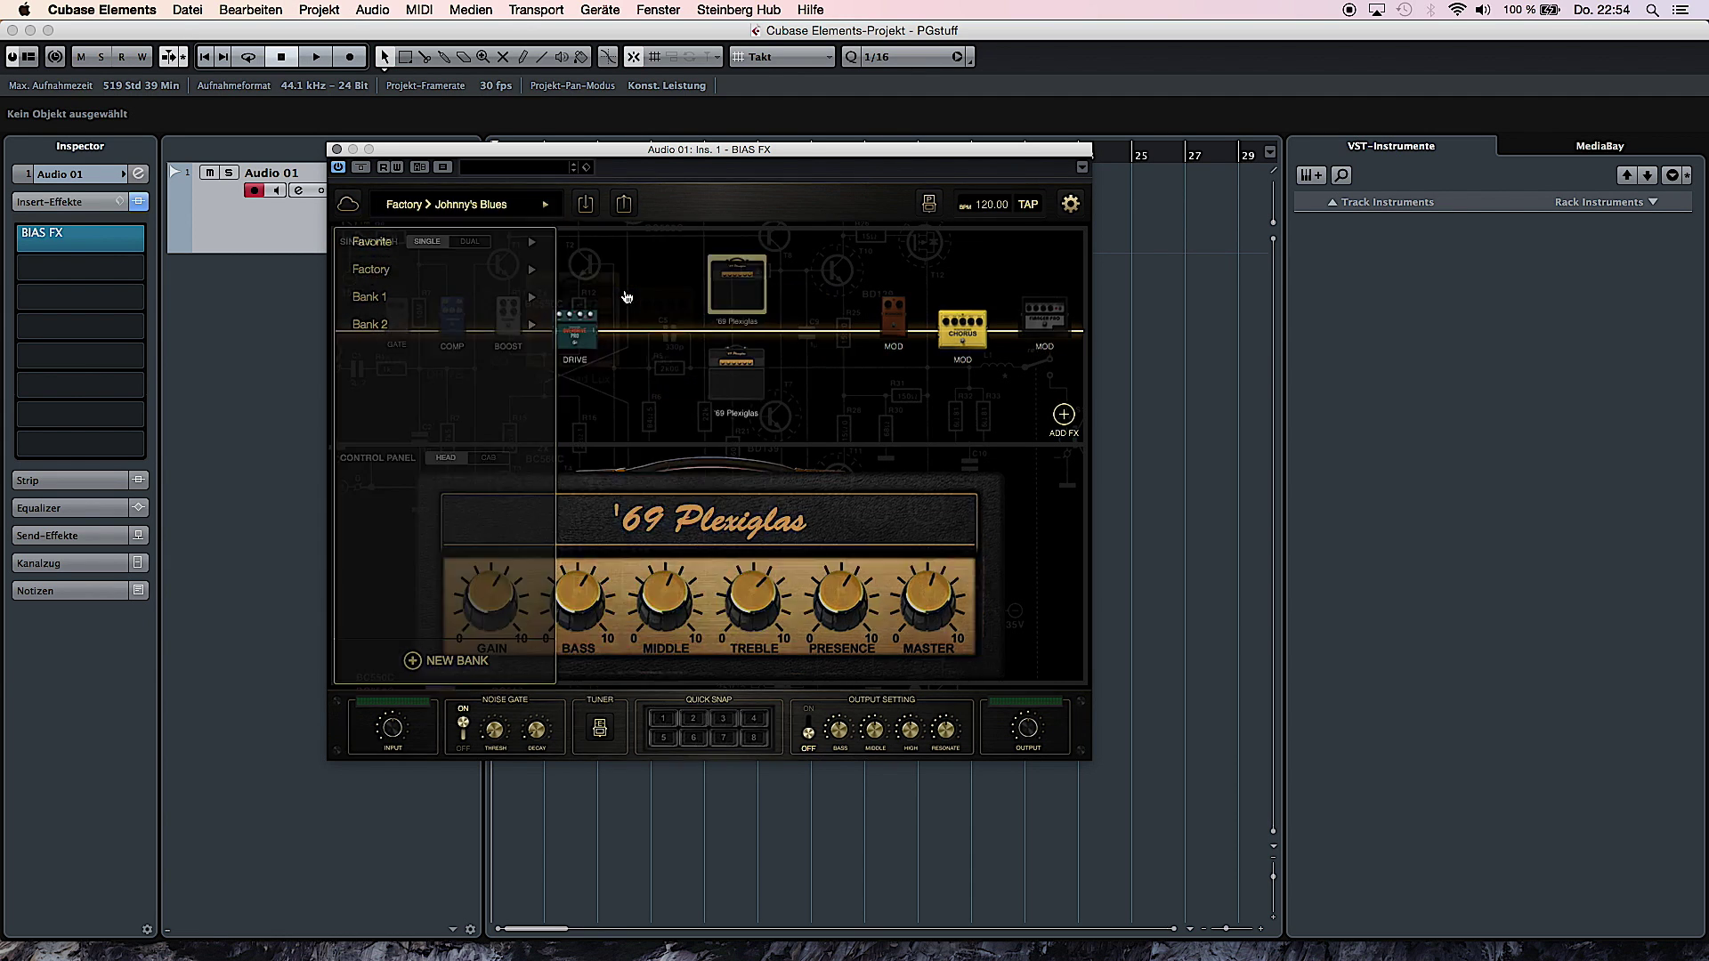
left_click(505, 206)
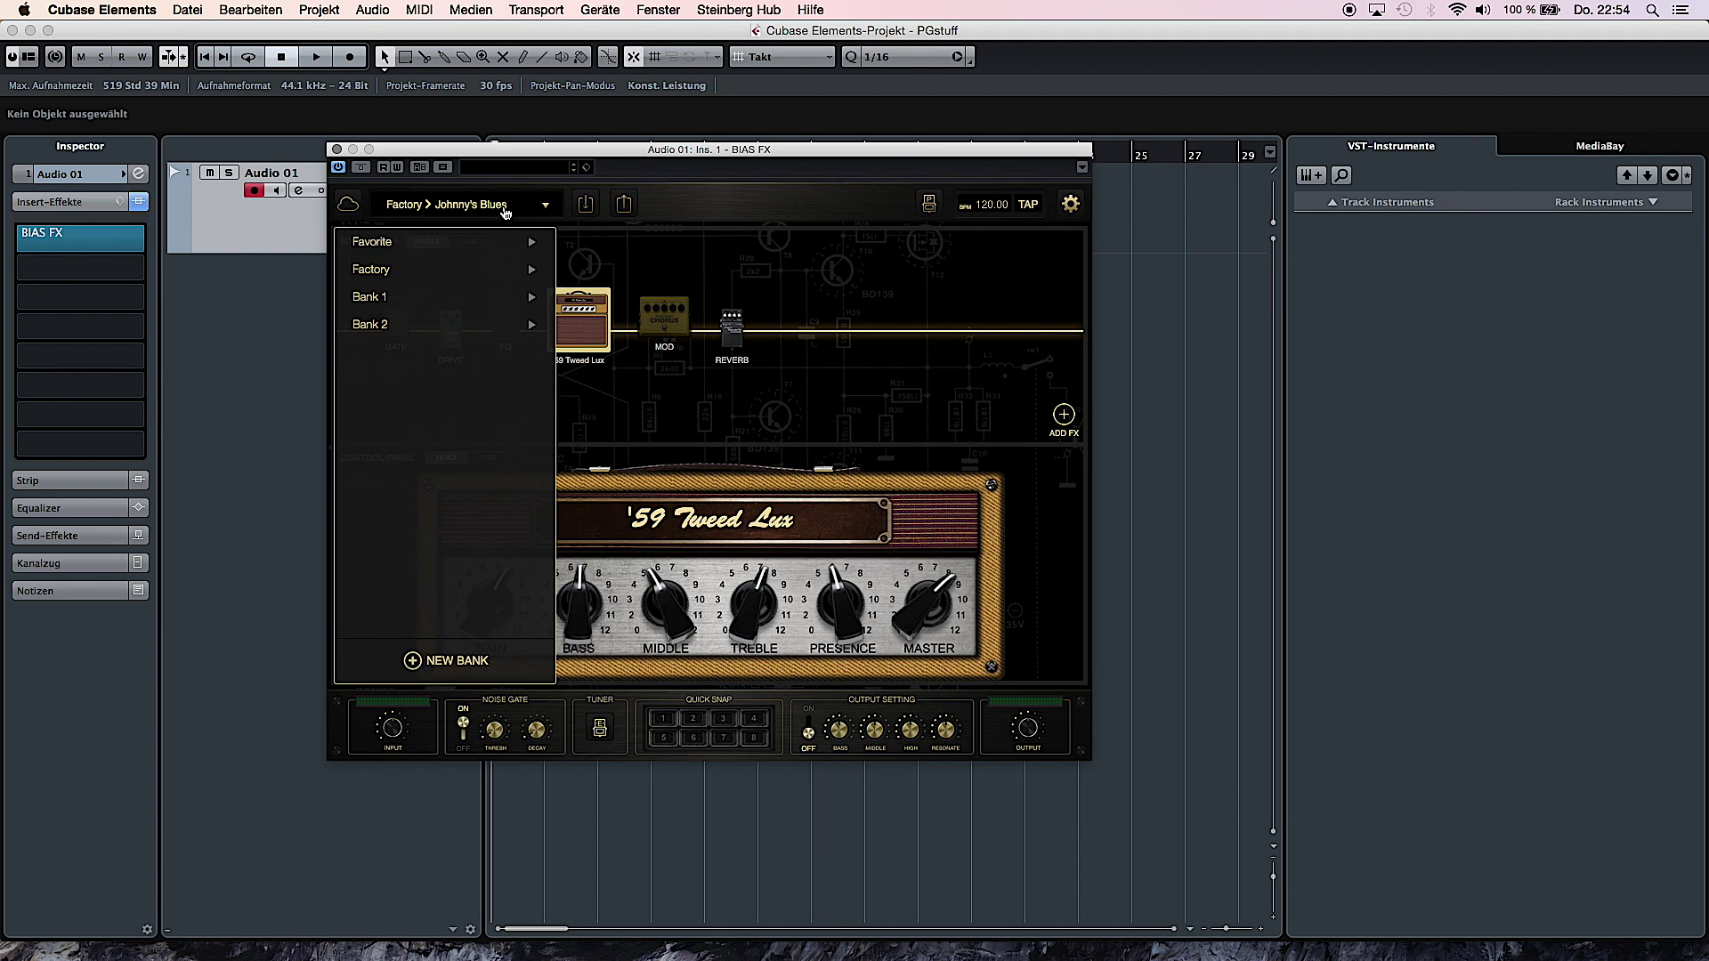
left_click(629, 401)
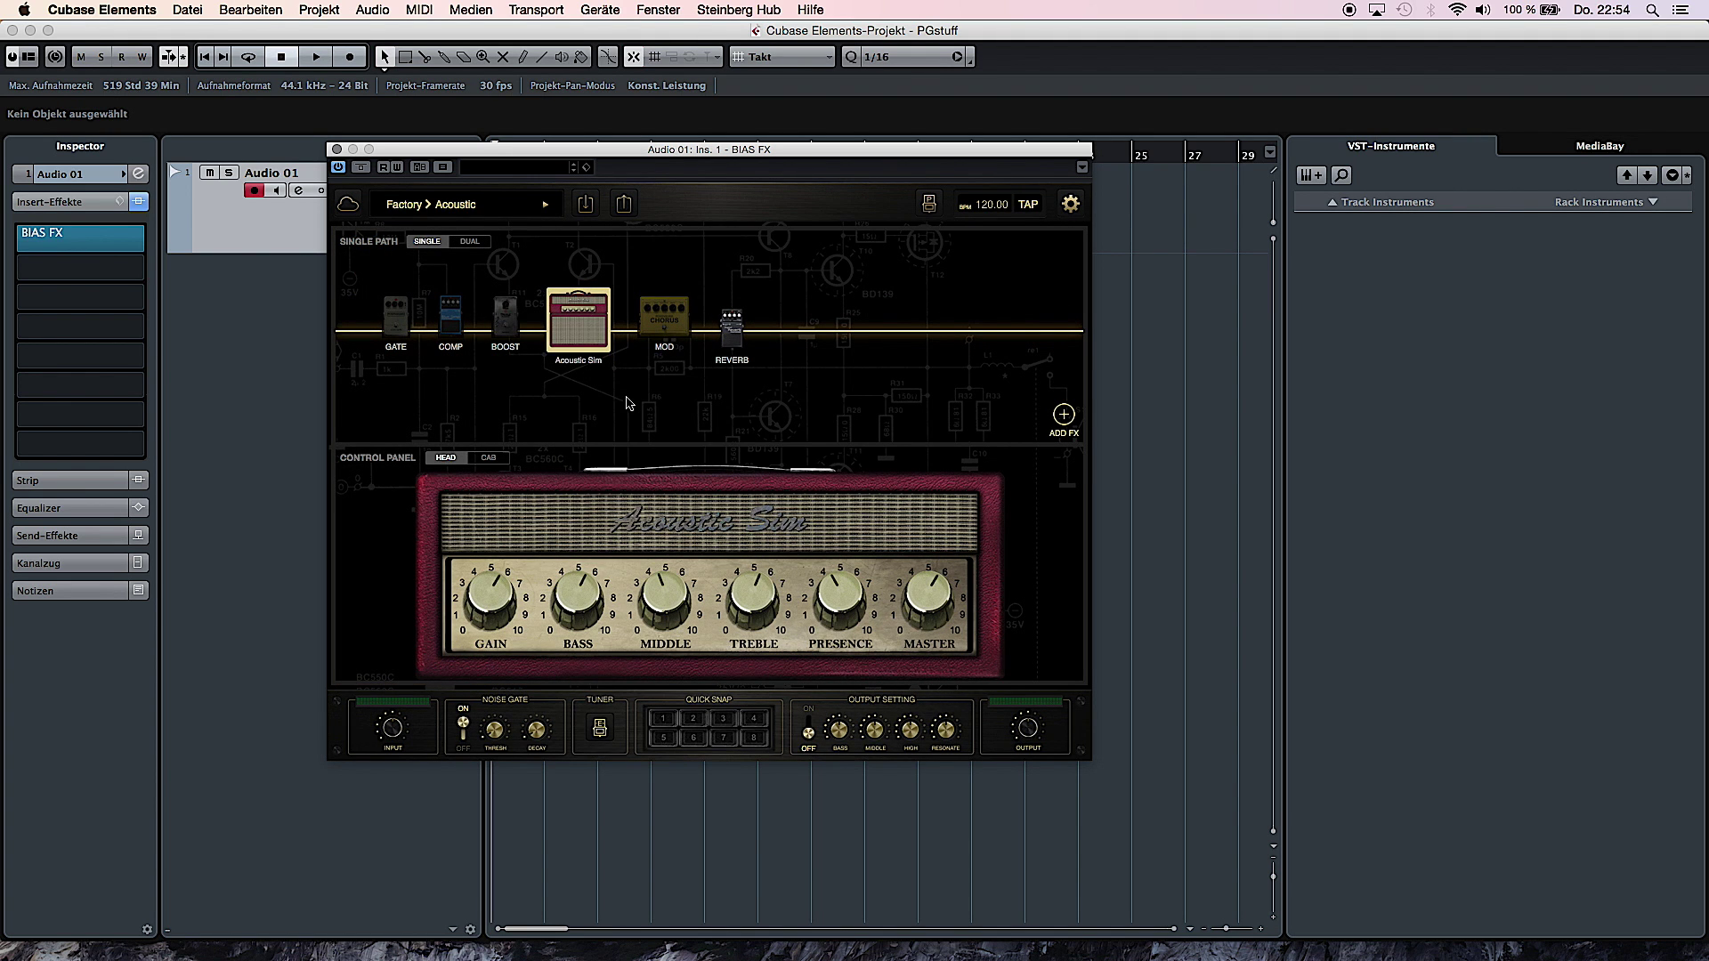
left_click(541, 206)
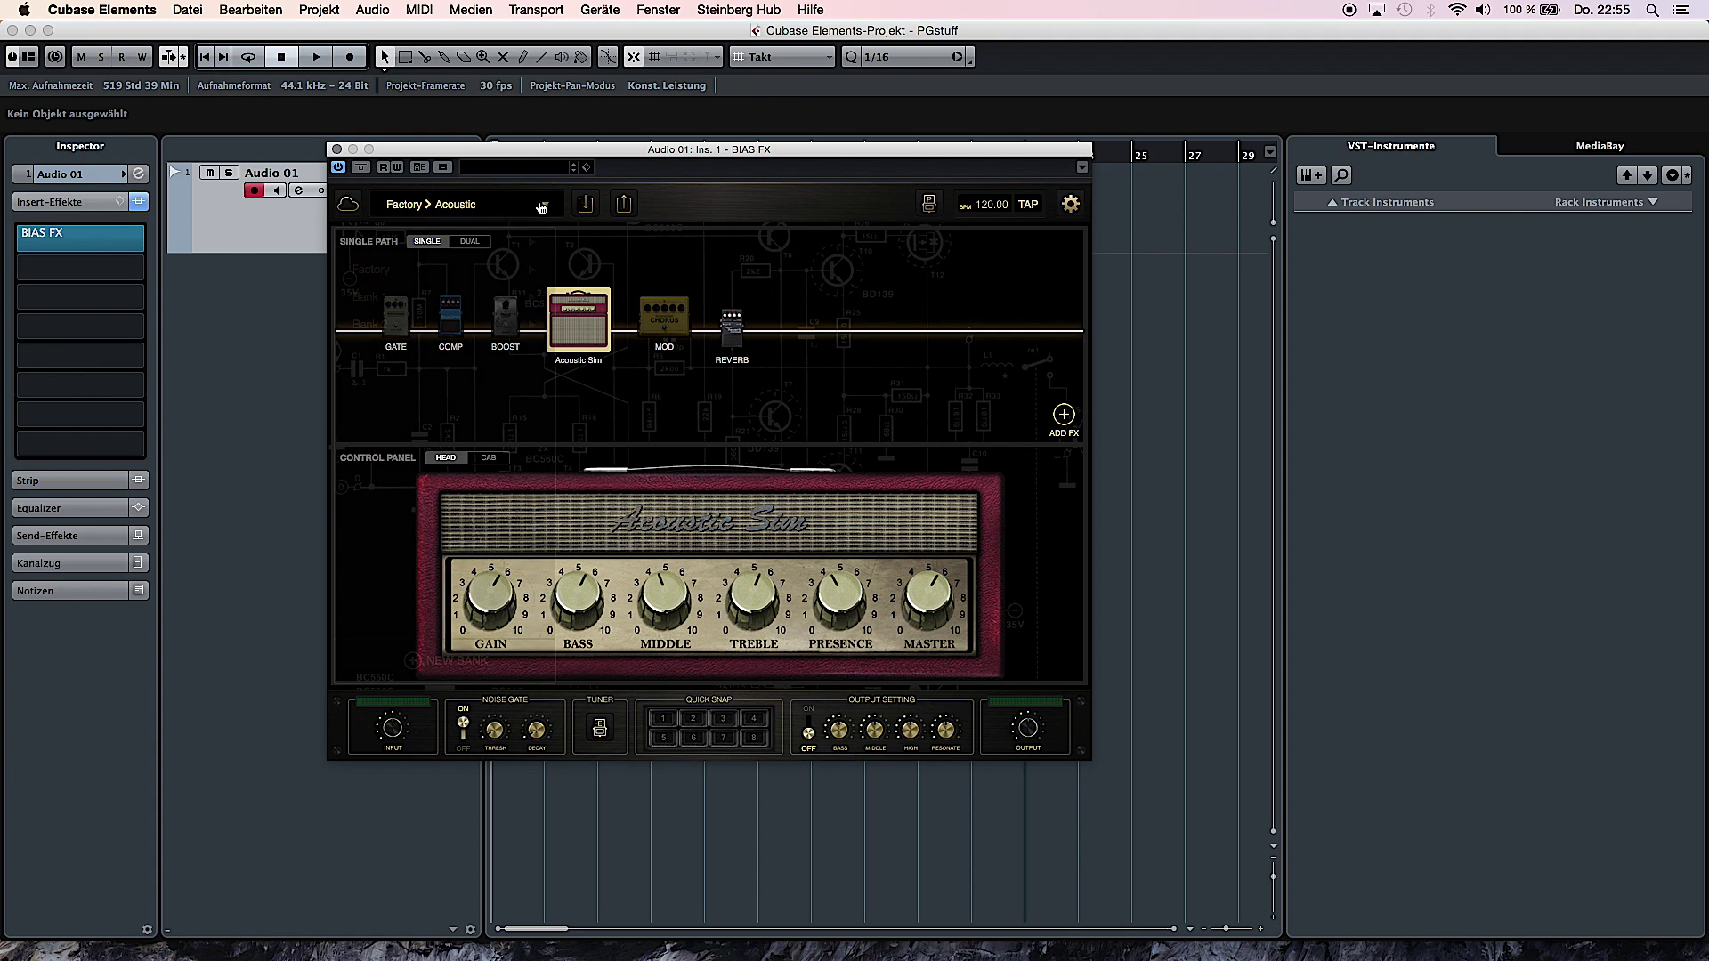
mouse_move(445, 269)
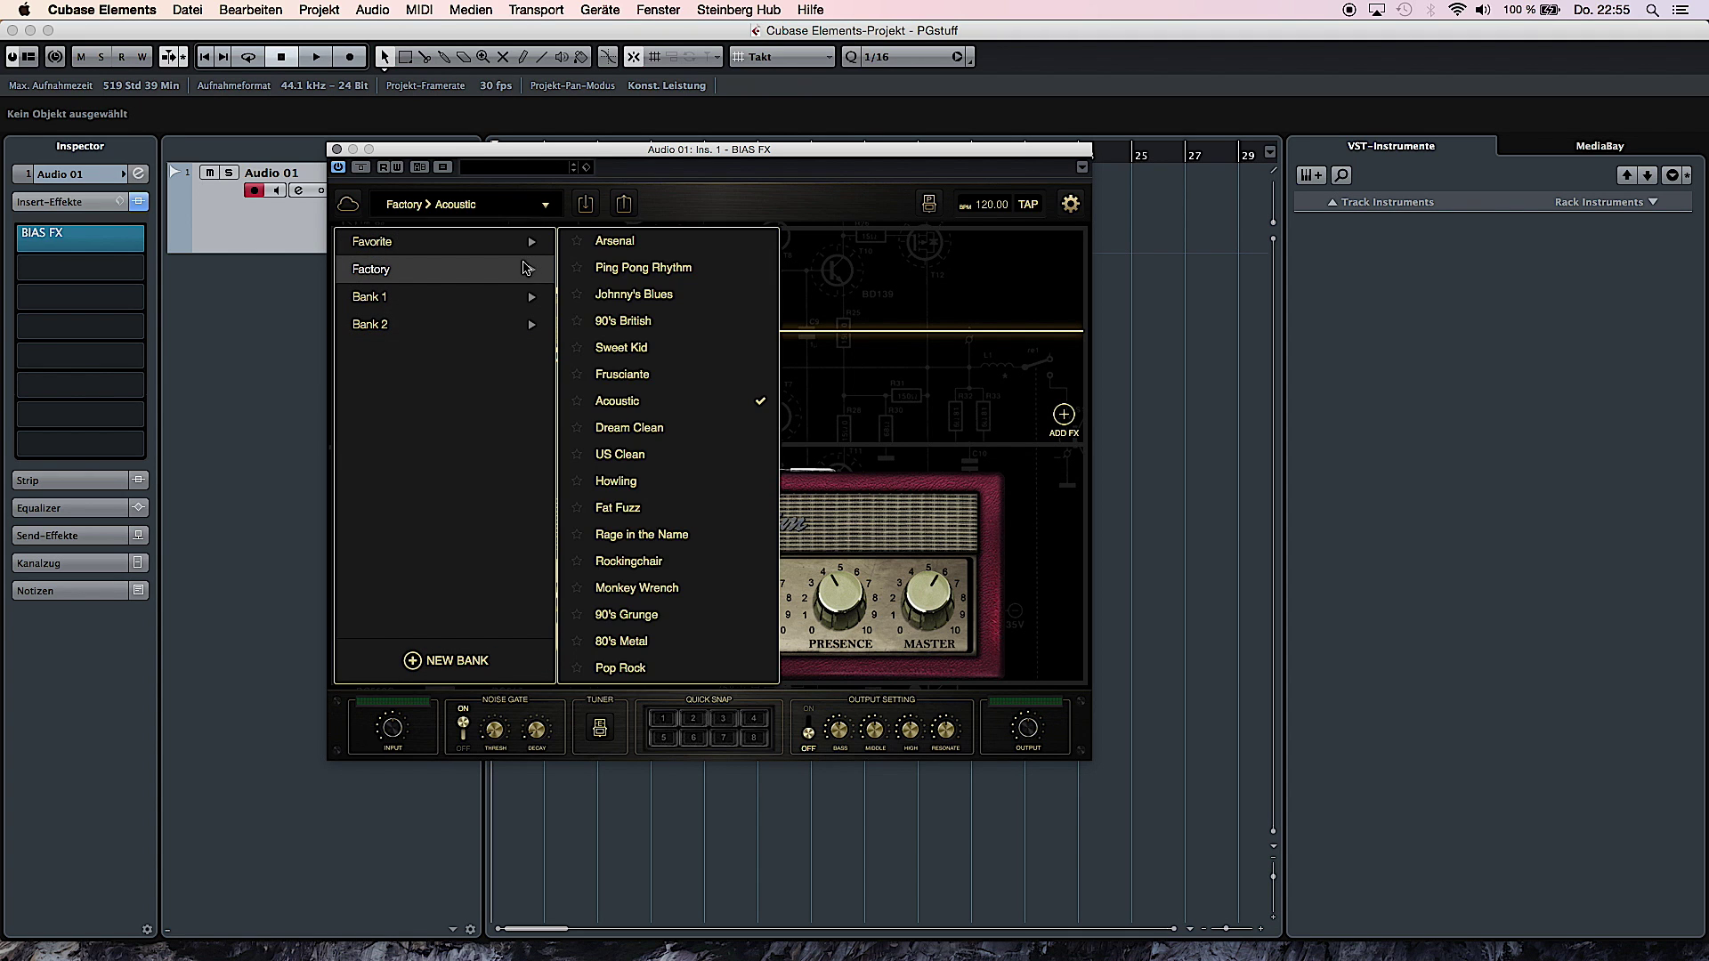
left_click(634, 642)
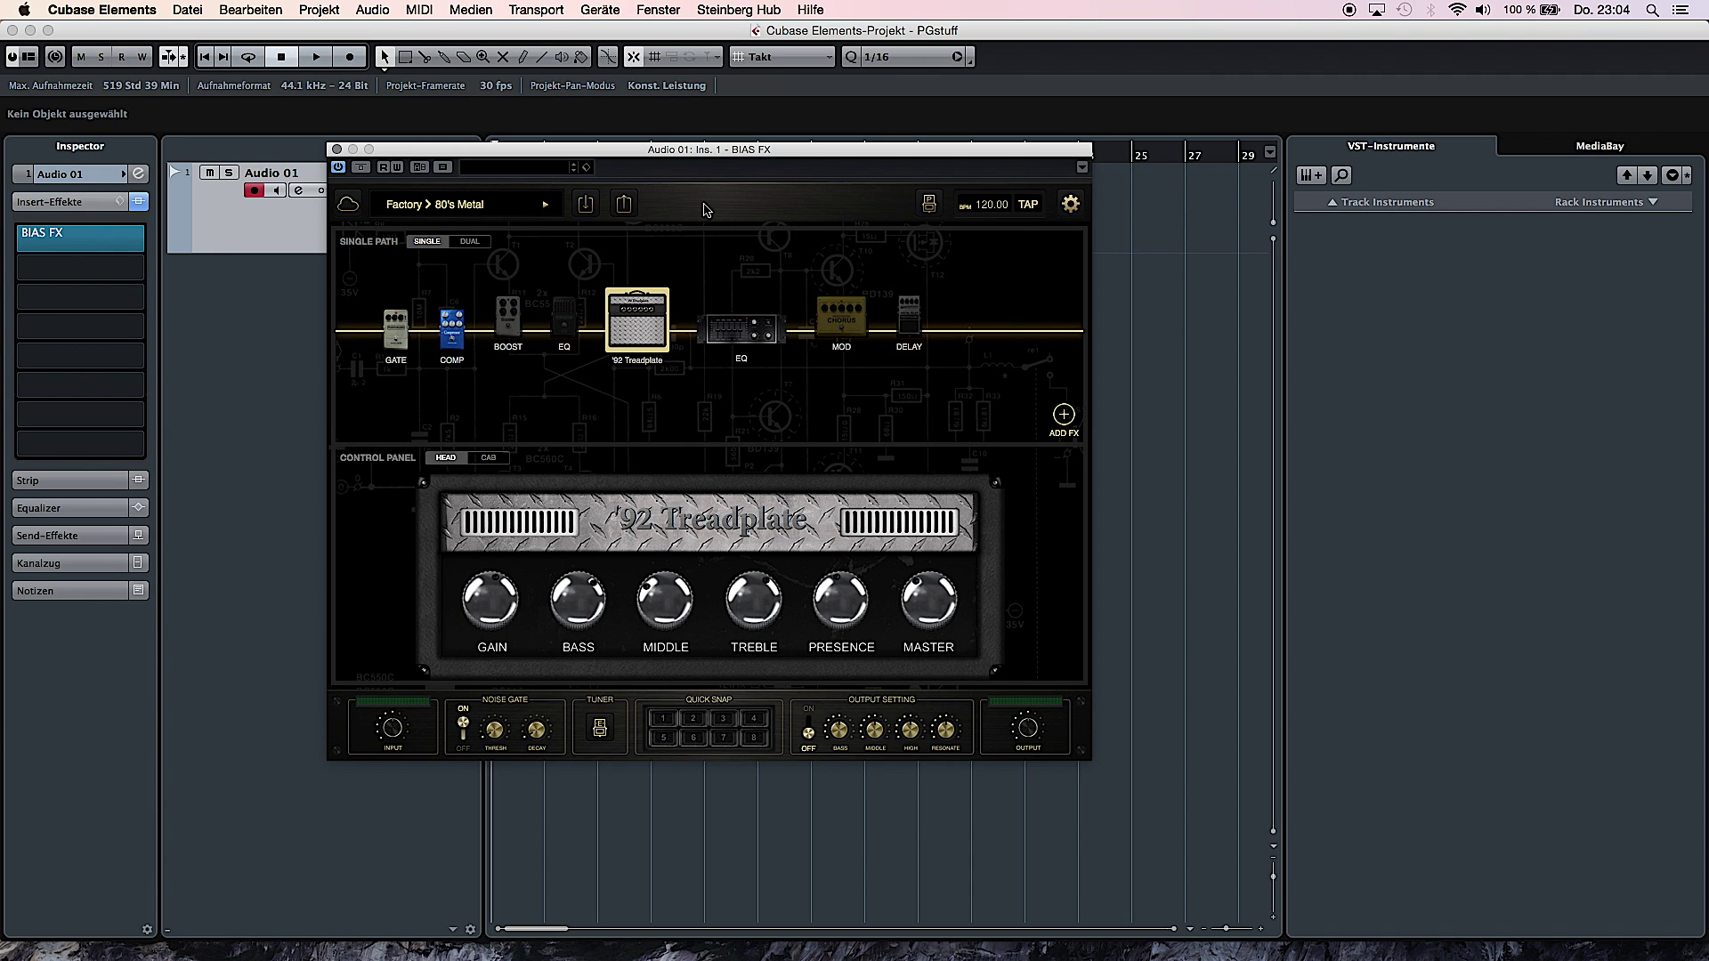
left_click(348, 207)
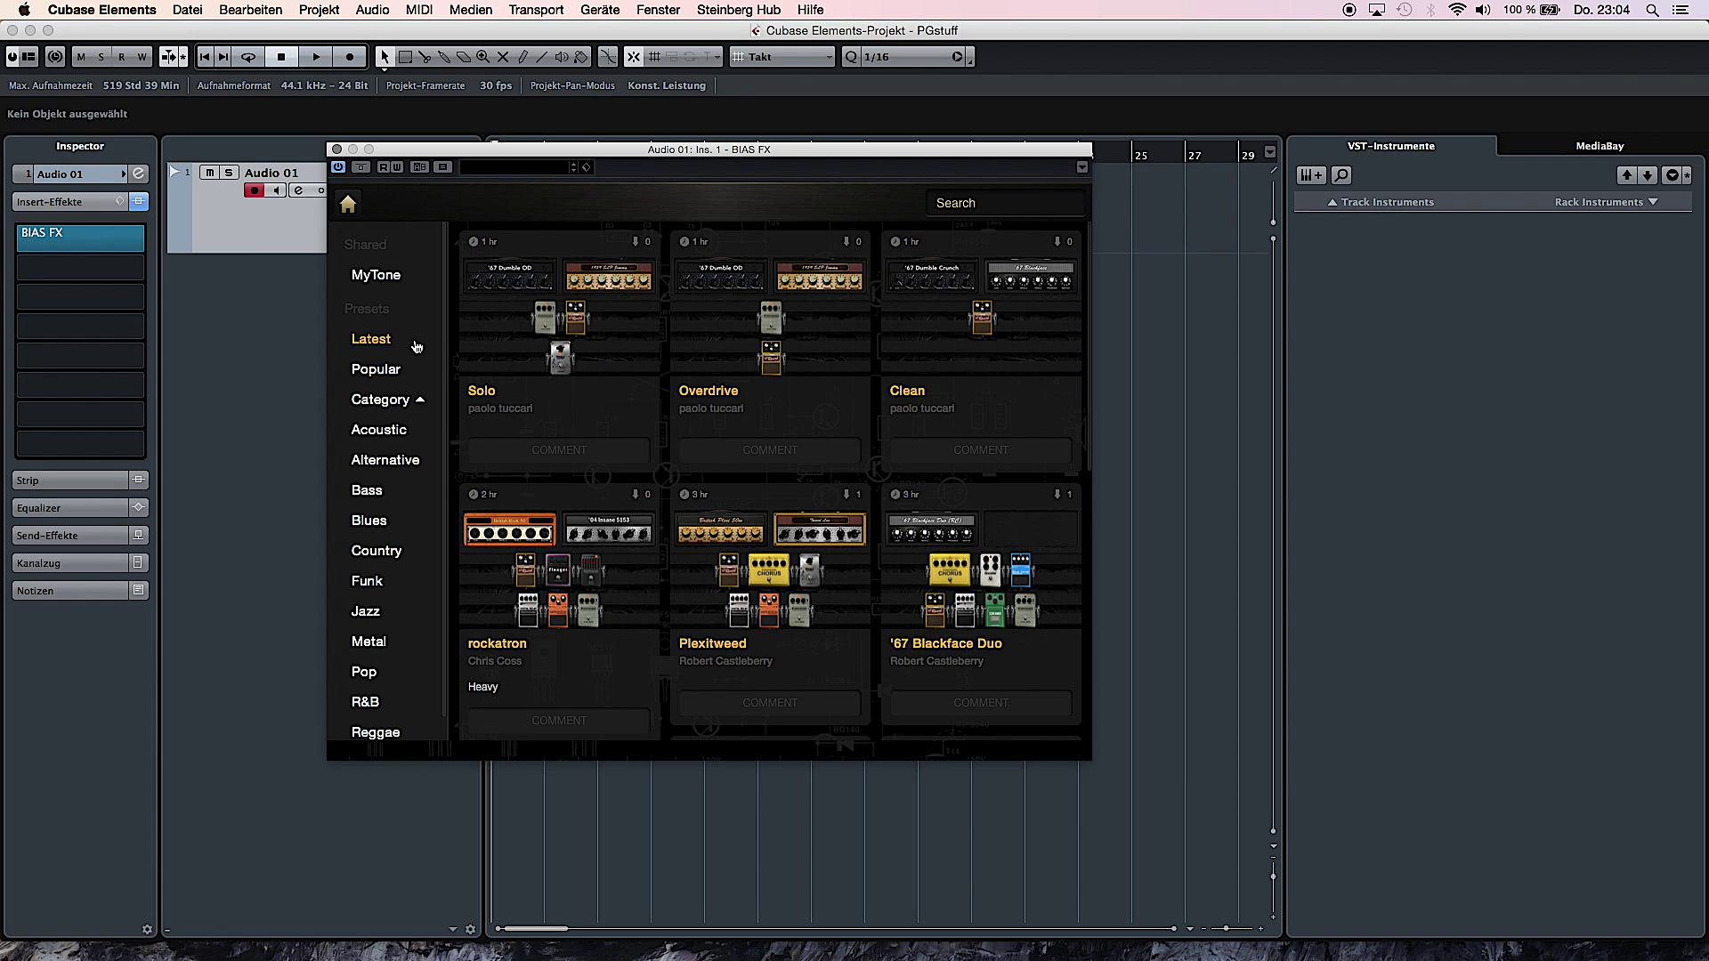
left_click(378, 372)
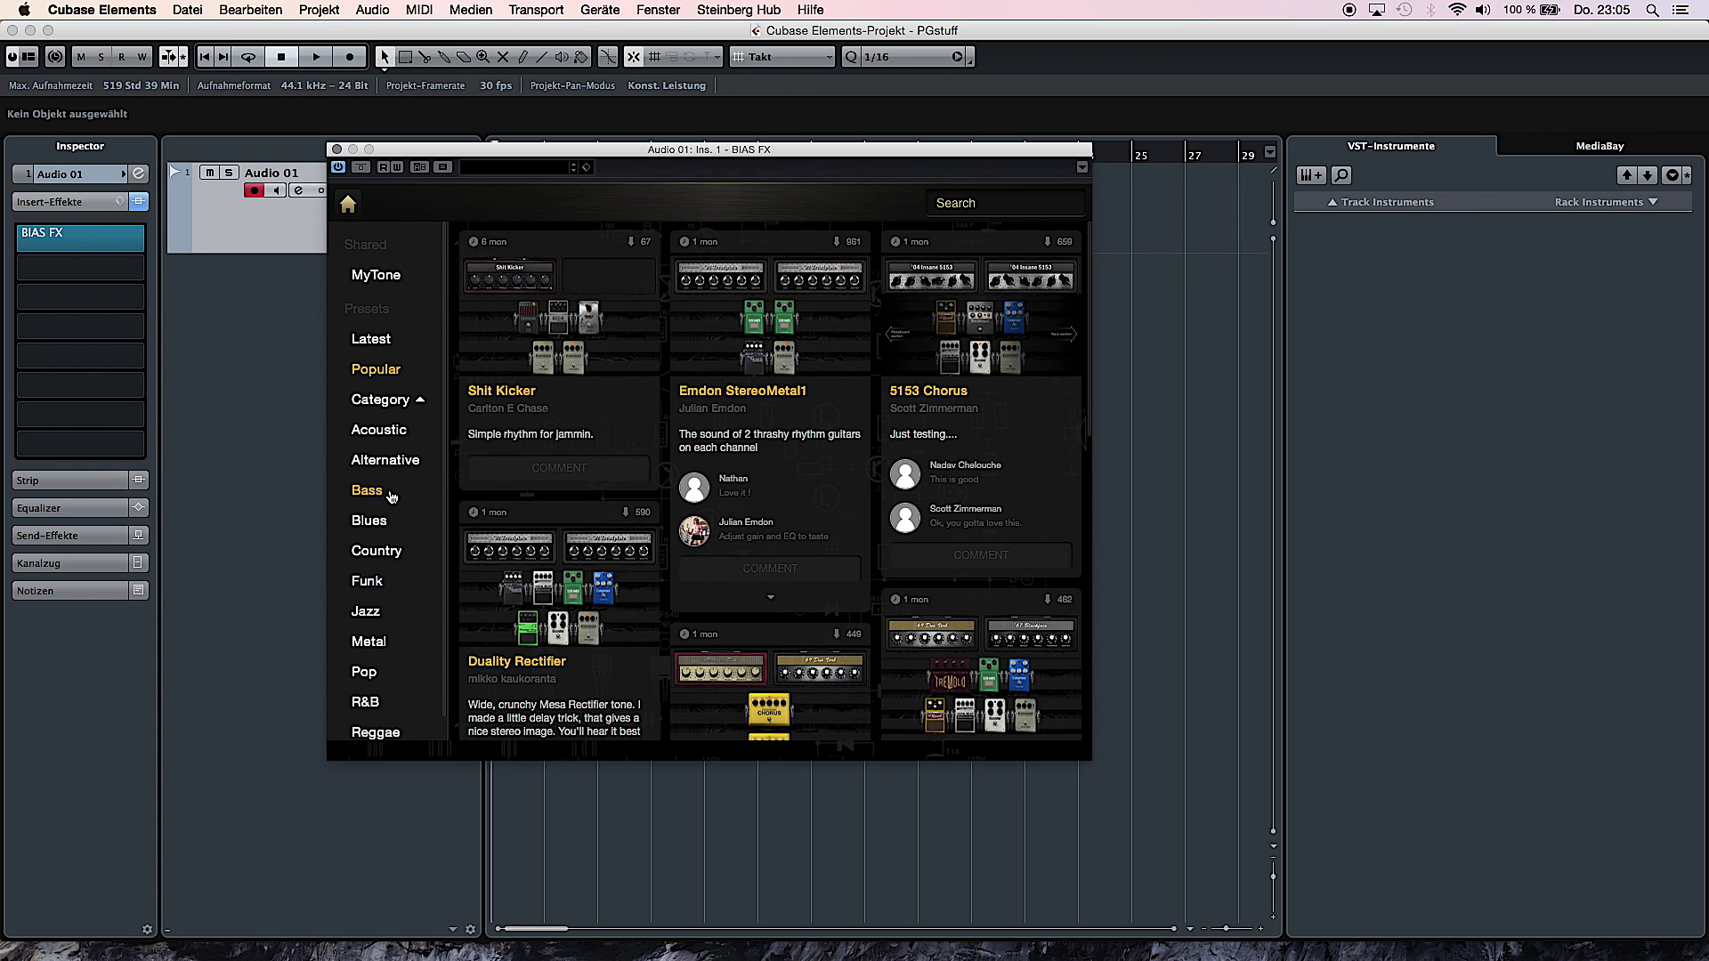
mouse_move(513, 314)
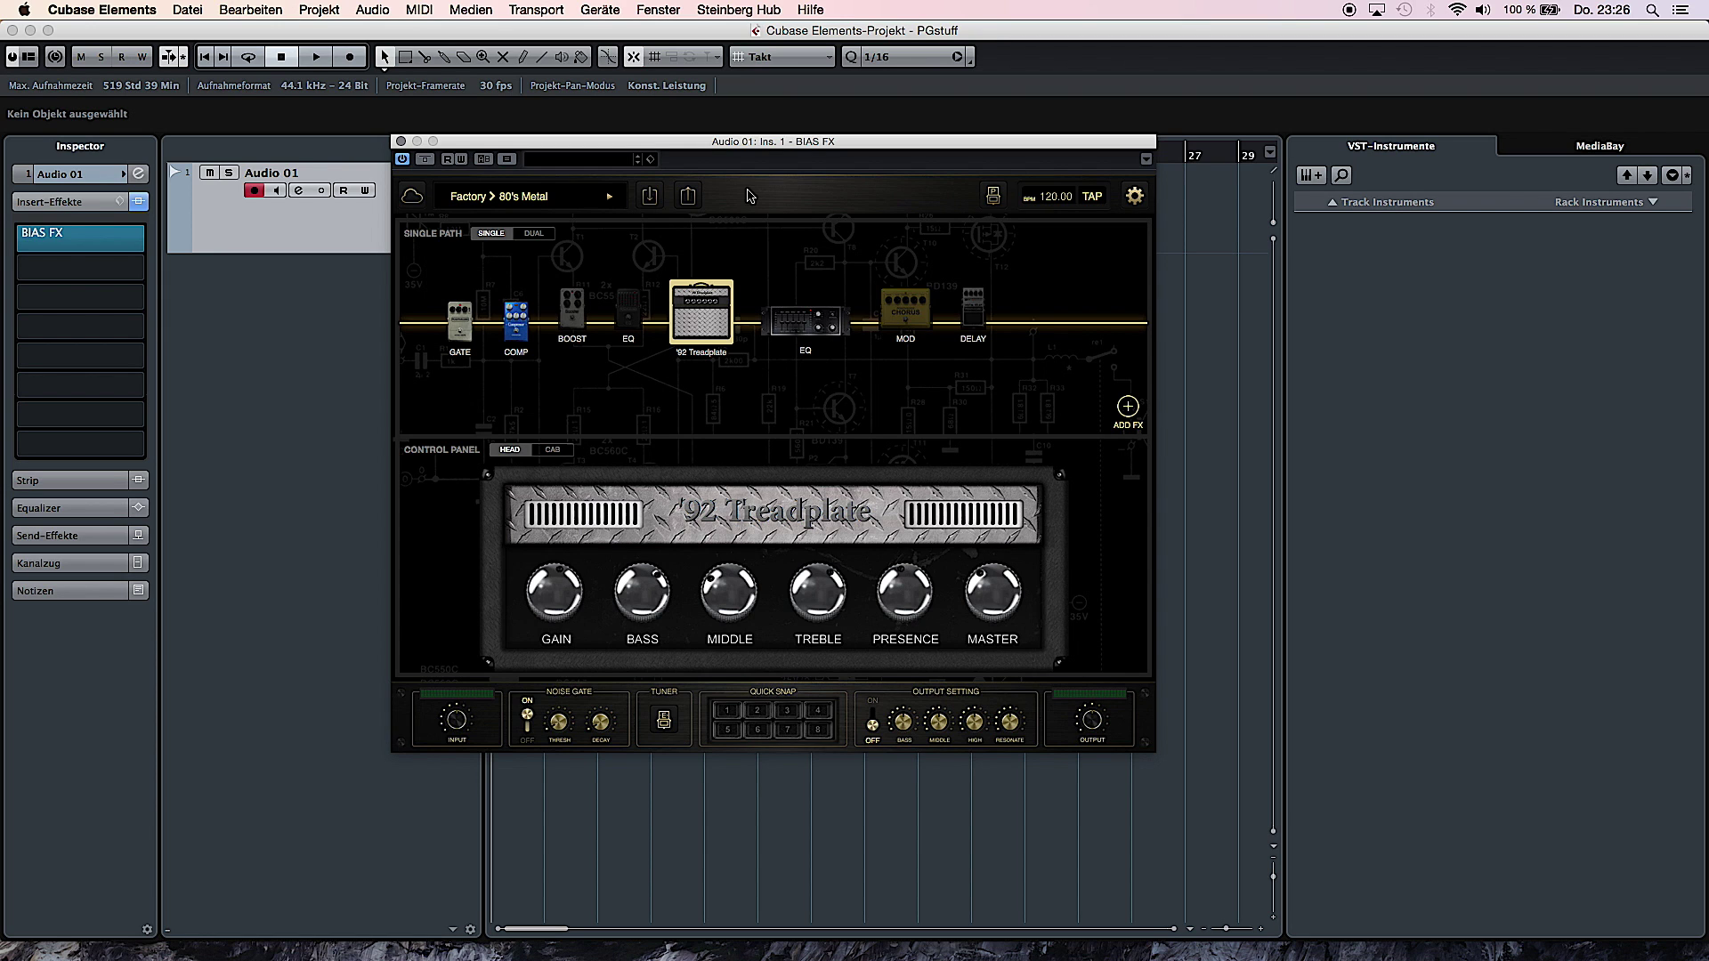
Make the chain dual-amp, with COMP and EQ on the upper path and GATE and BOOST on the lower.
mouse_move(697, 326)
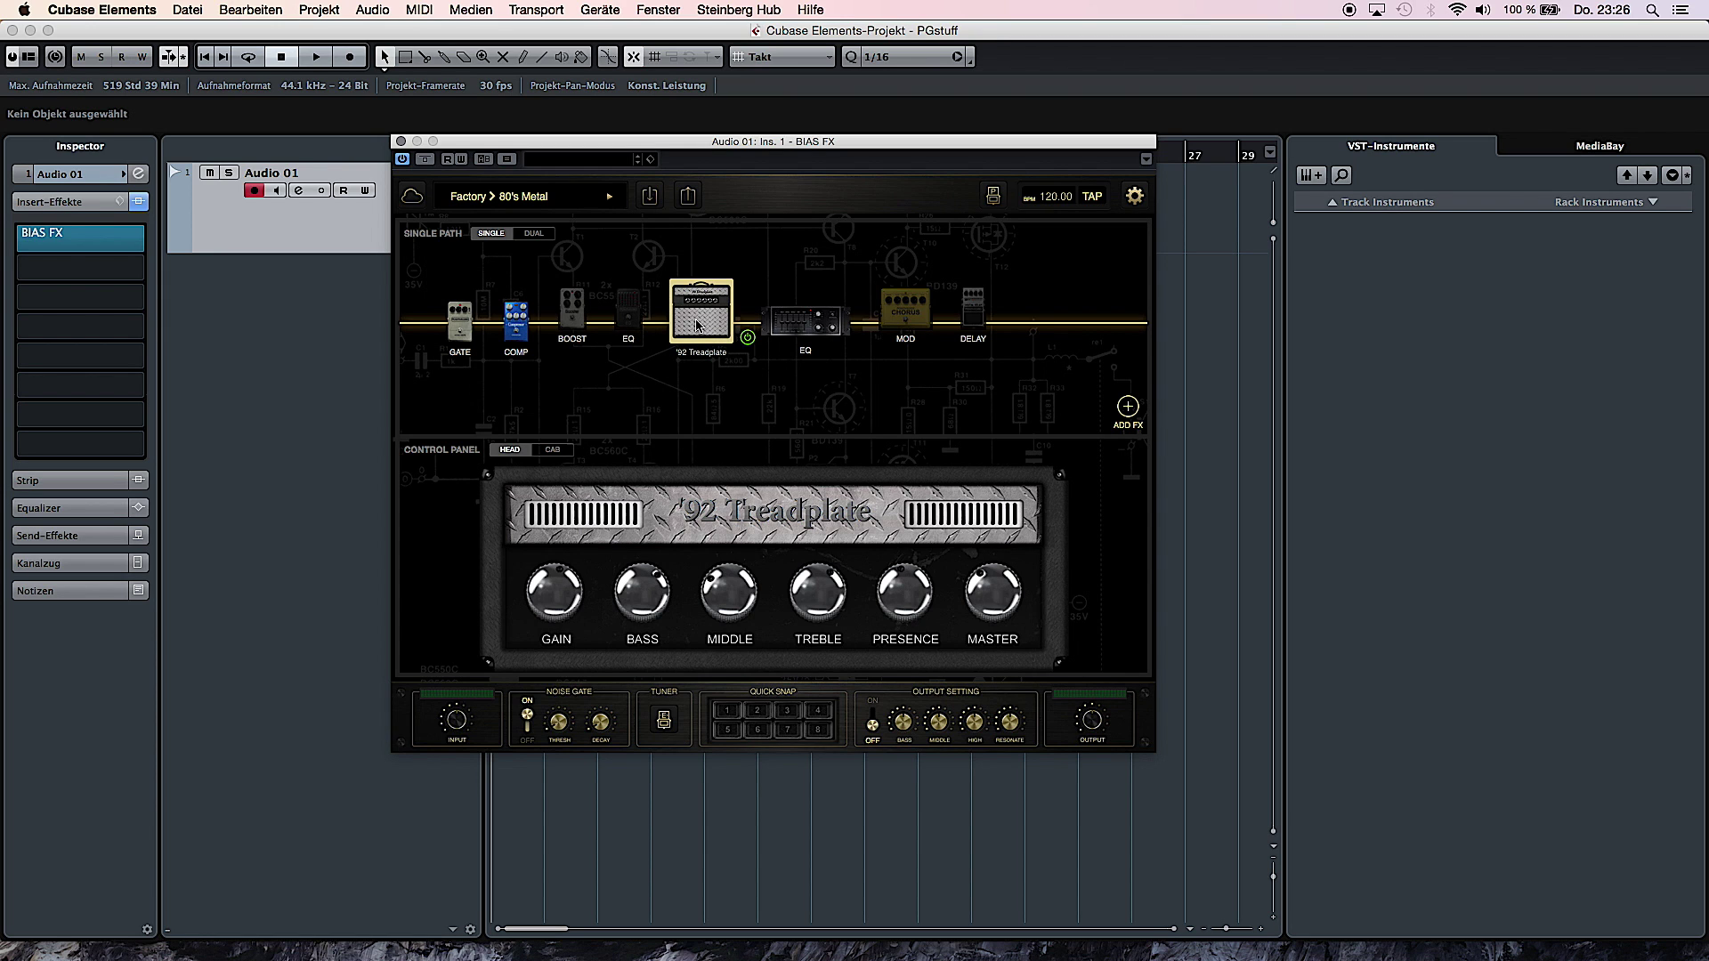
mouse_move(567, 318)
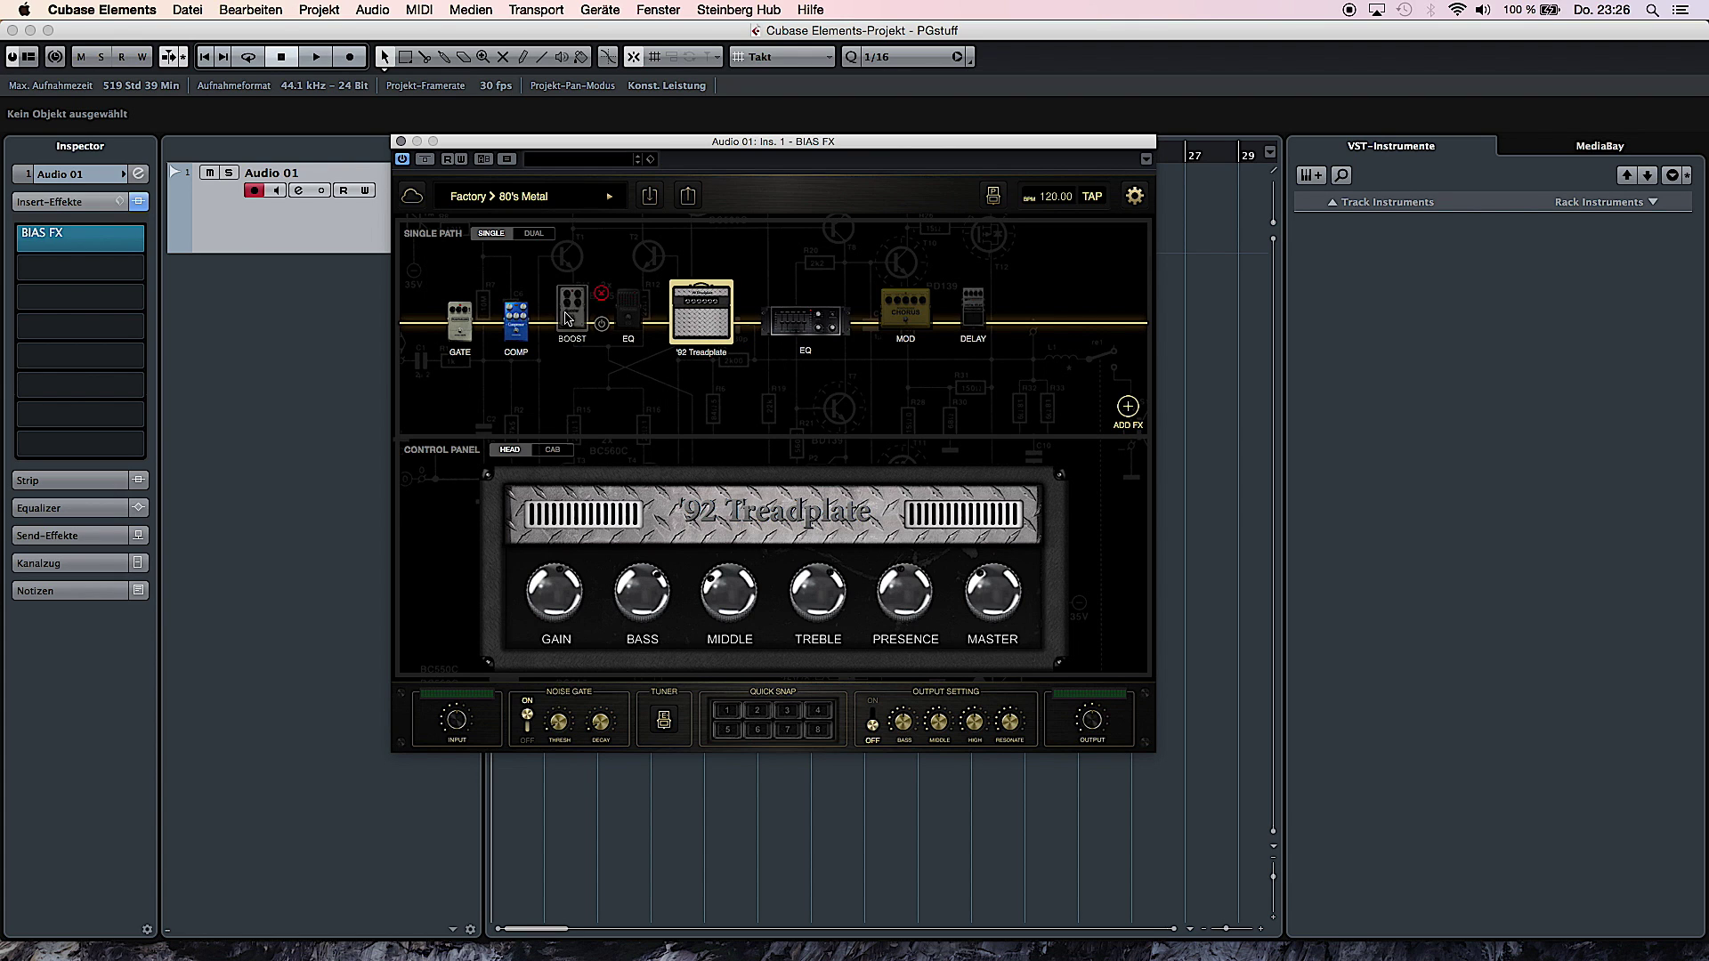
left_click(533, 233)
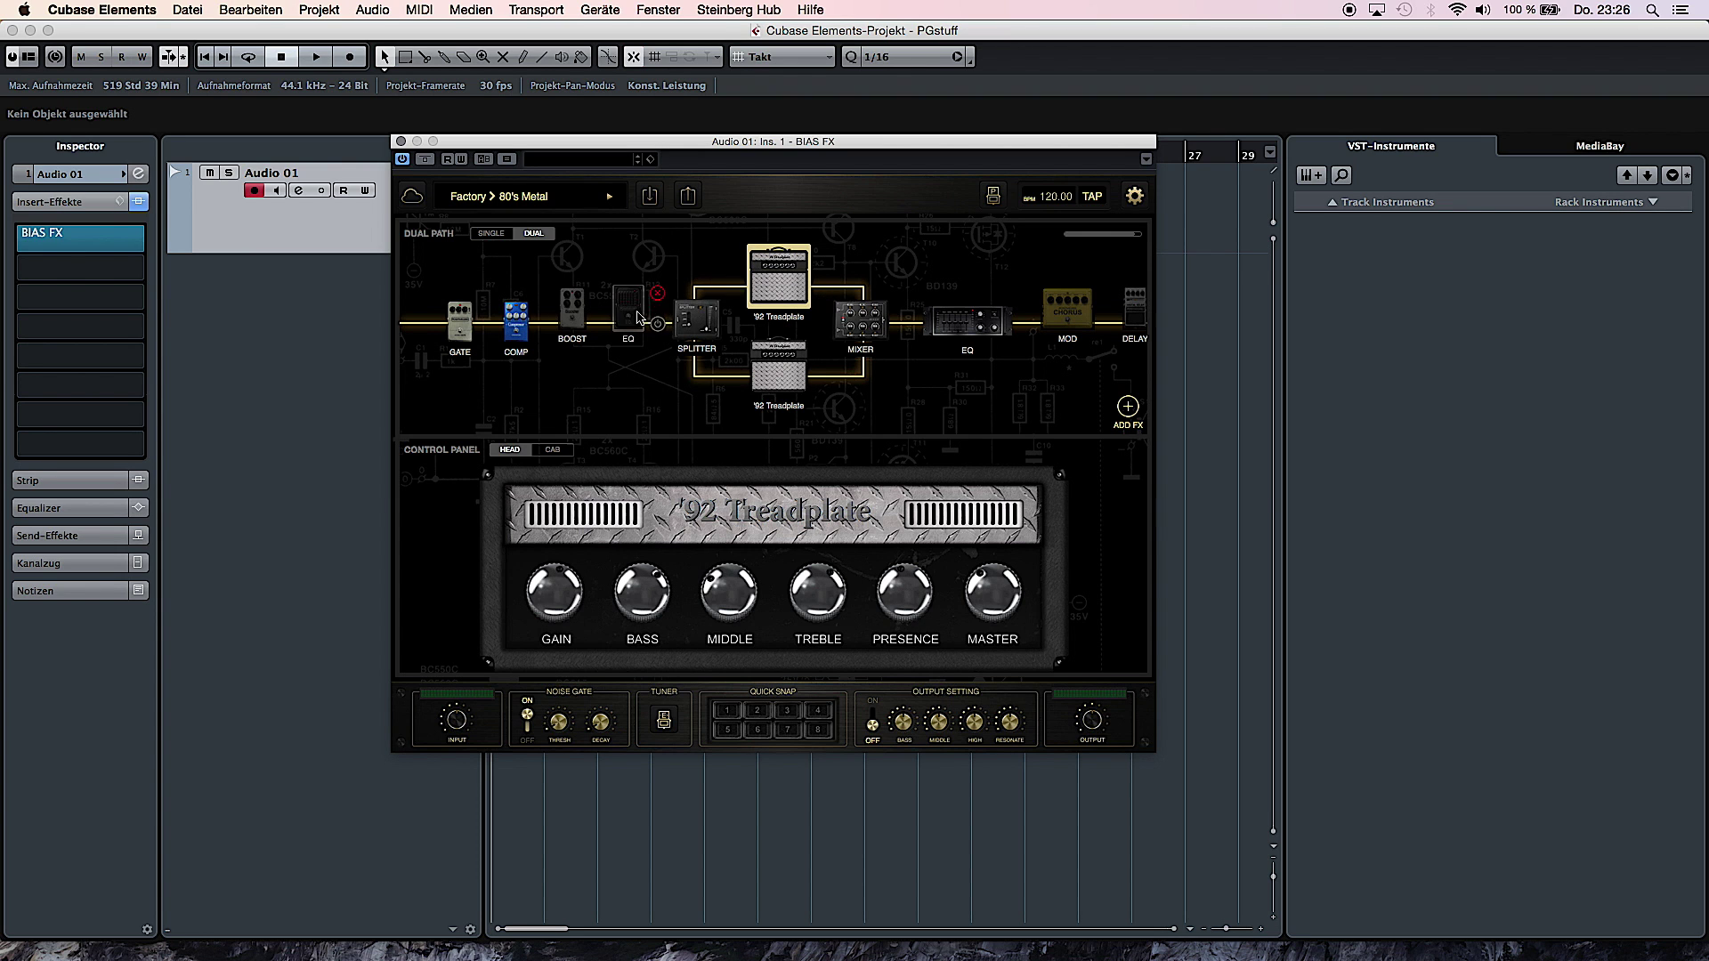
left_click_drag(632, 314, 713, 287)
left_click_drag(573, 312, 648, 373)
left_click_drag(516, 322, 594, 301)
left_click_drag(459, 323, 536, 374)
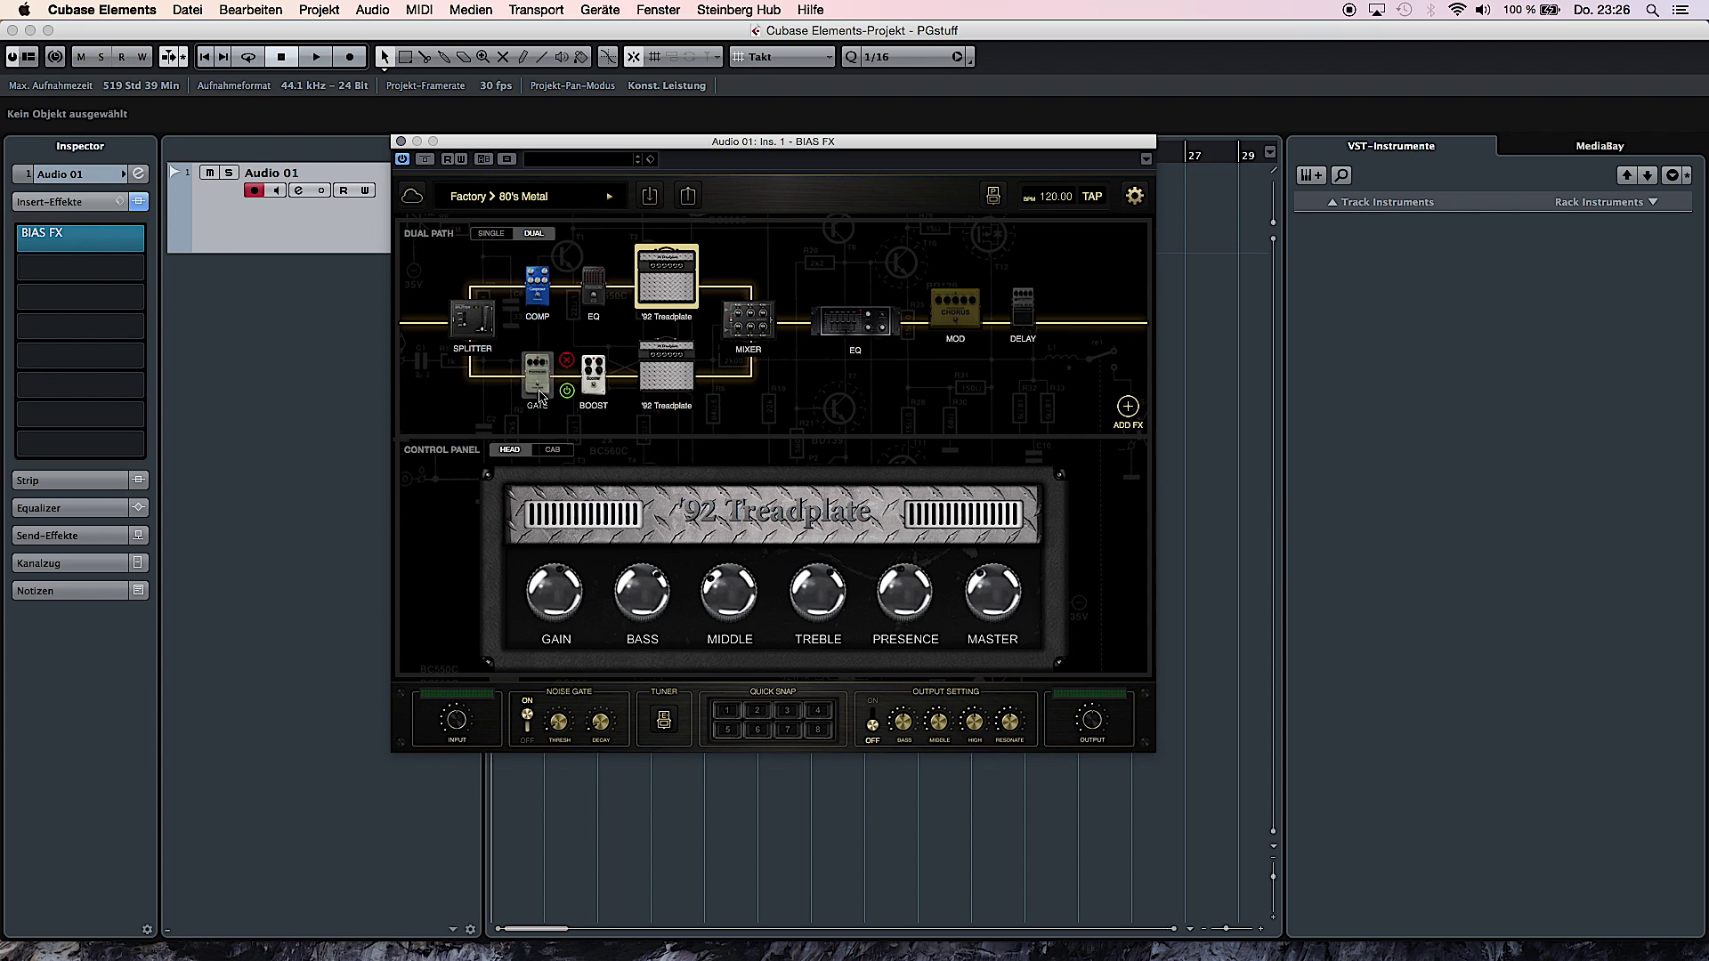
Select the lower '92 Treadplate amp and browse the BIAS AMP amp models.
left_click(667, 374)
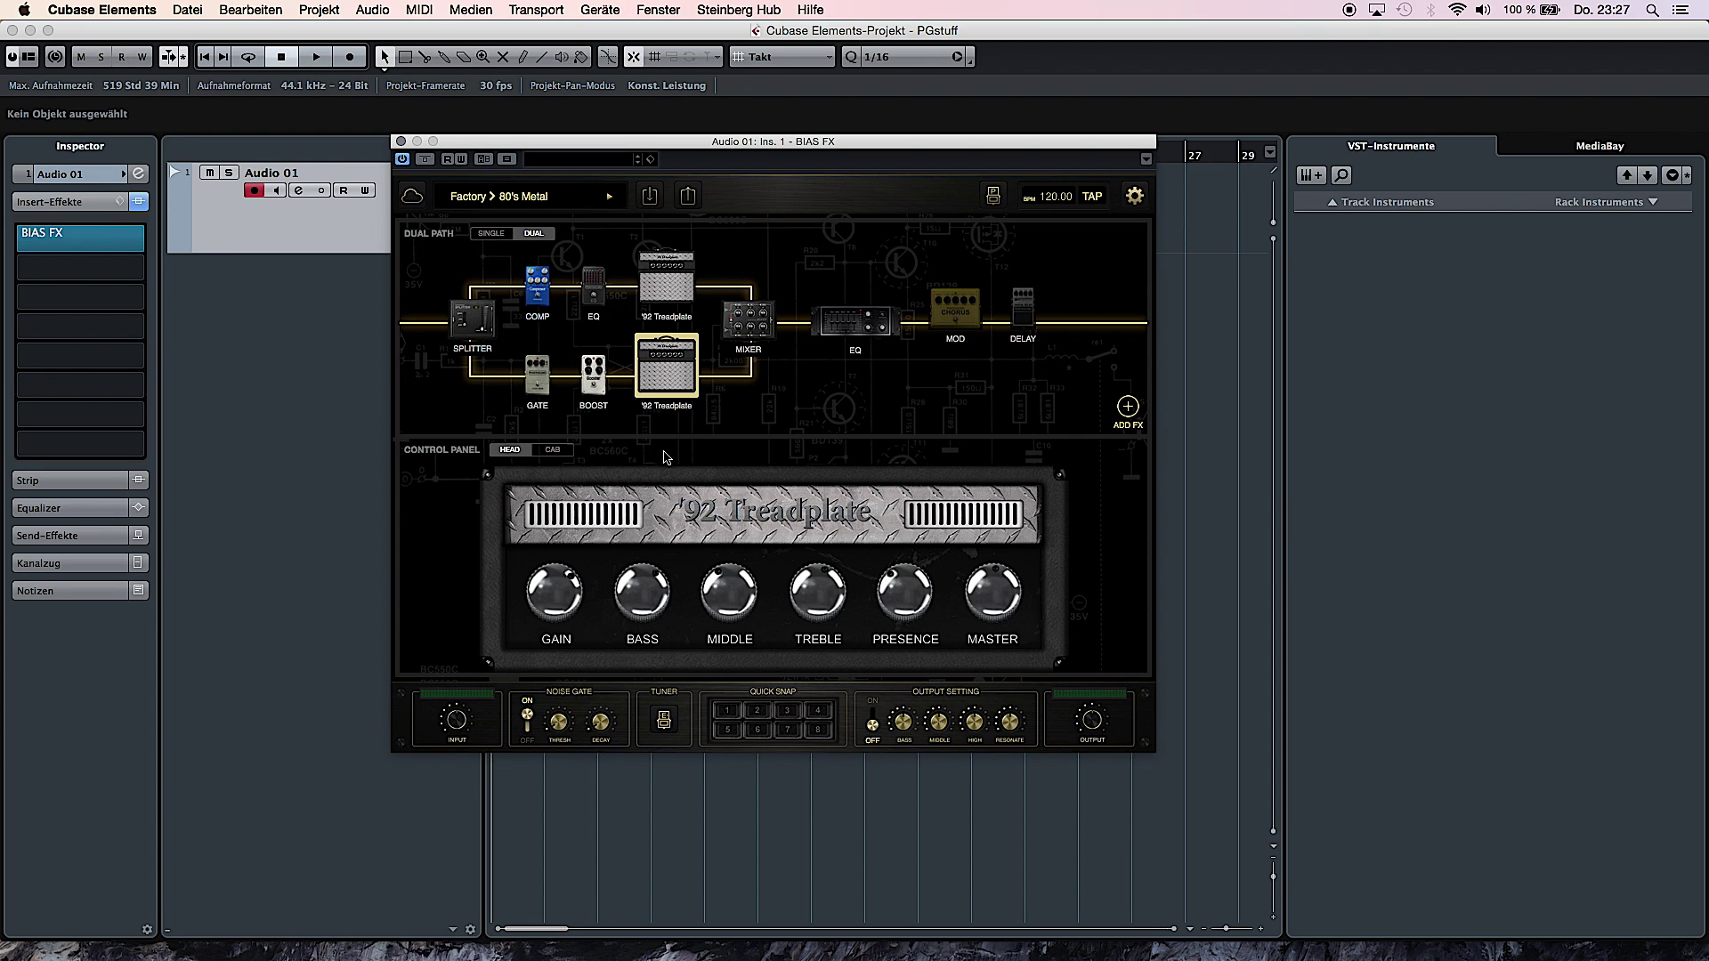
left_click(669, 385)
left_click(462, 501)
Switch BIAS FX to the pedalboard view of the rig.
mouse_move(694, 296)
mouse_move(539, 294)
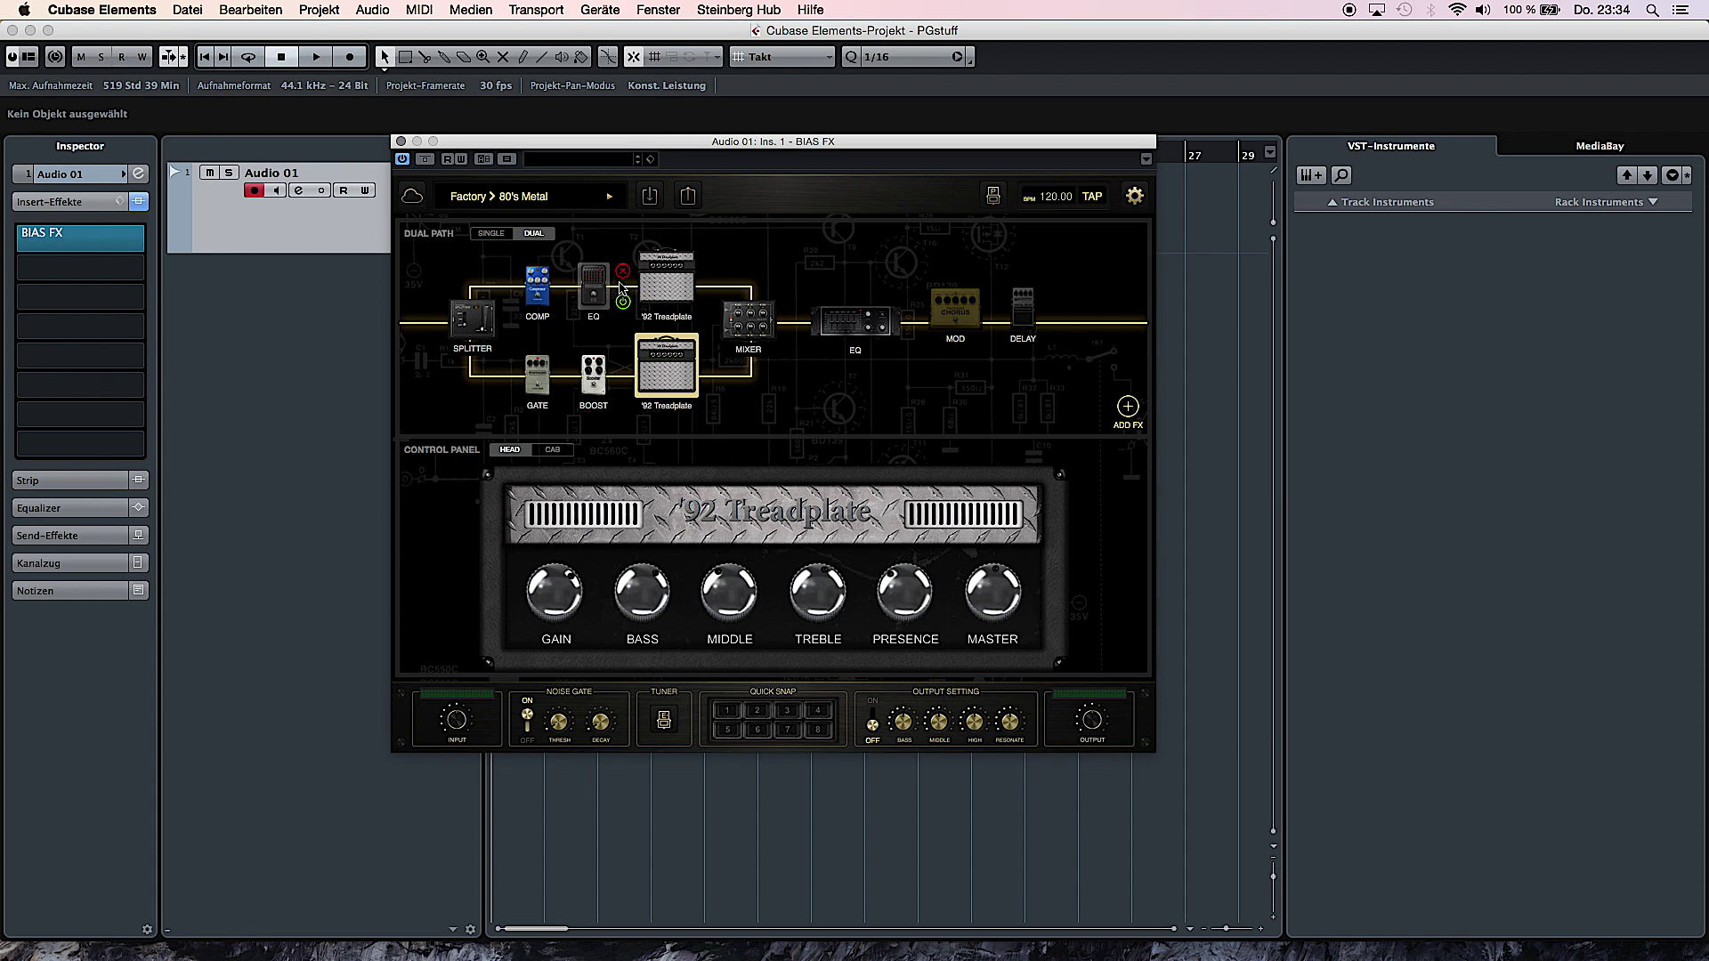
mouse_move(596, 291)
left_click(994, 198)
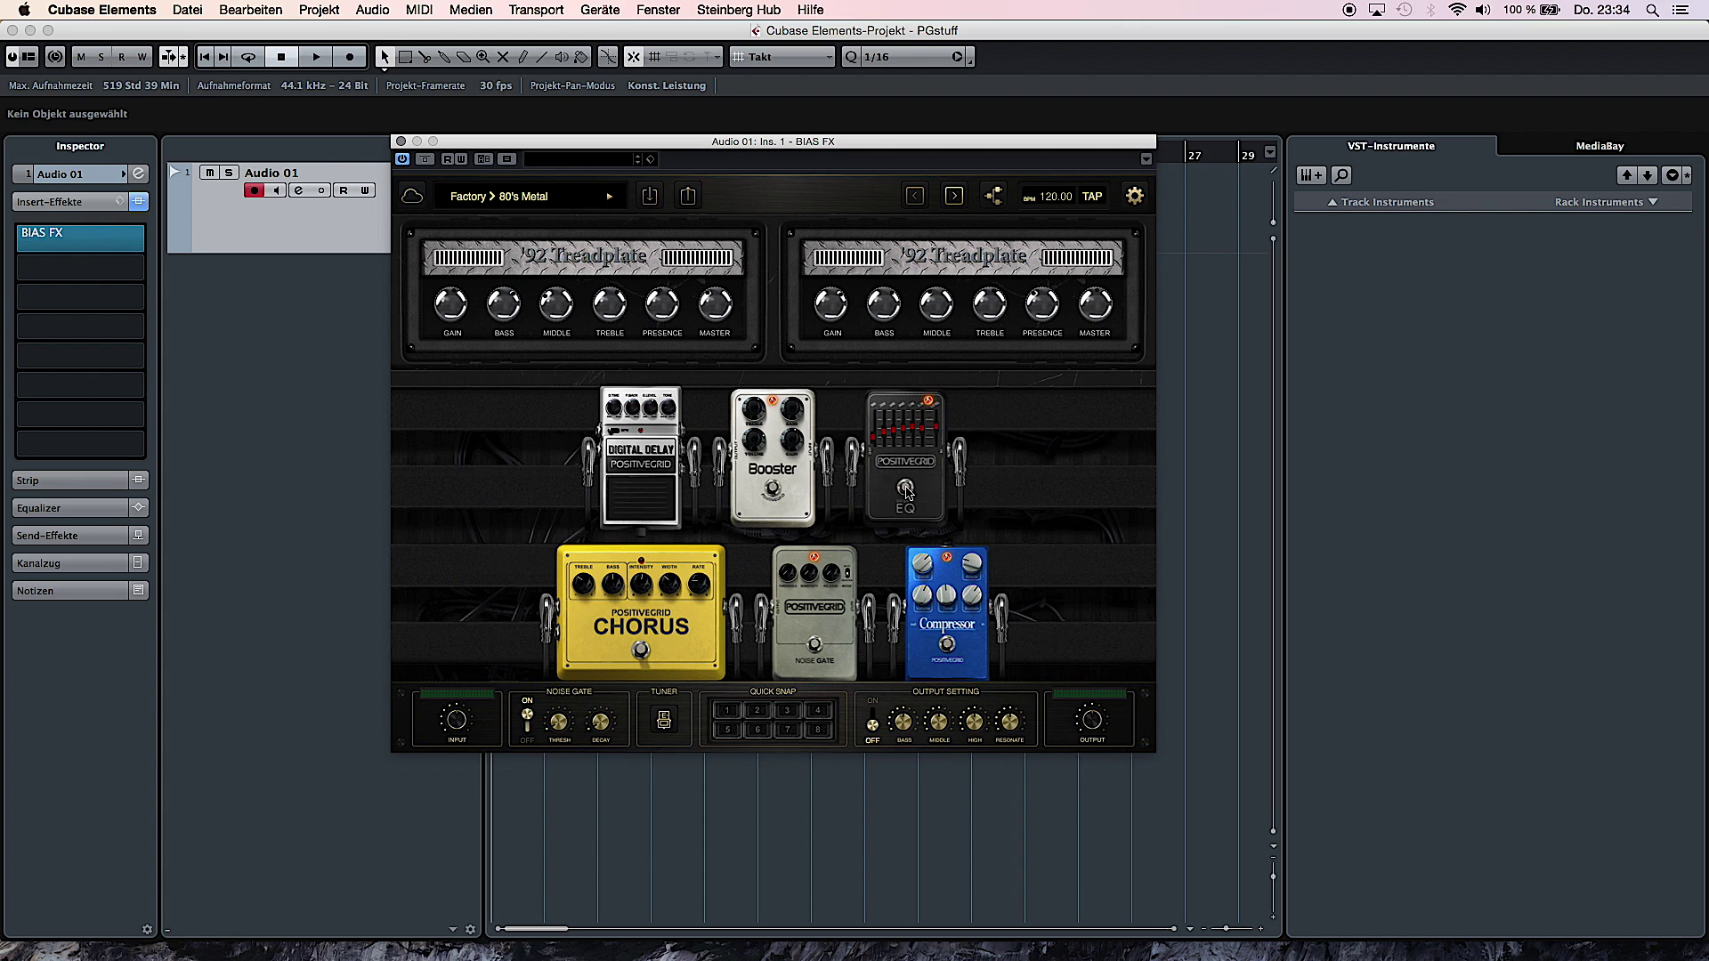
Toggle the EQ pedal off and on, then raise one band to +3.00 dB.
left_click(905, 489)
left_click(905, 489)
left_click_drag(914, 434, 917, 433)
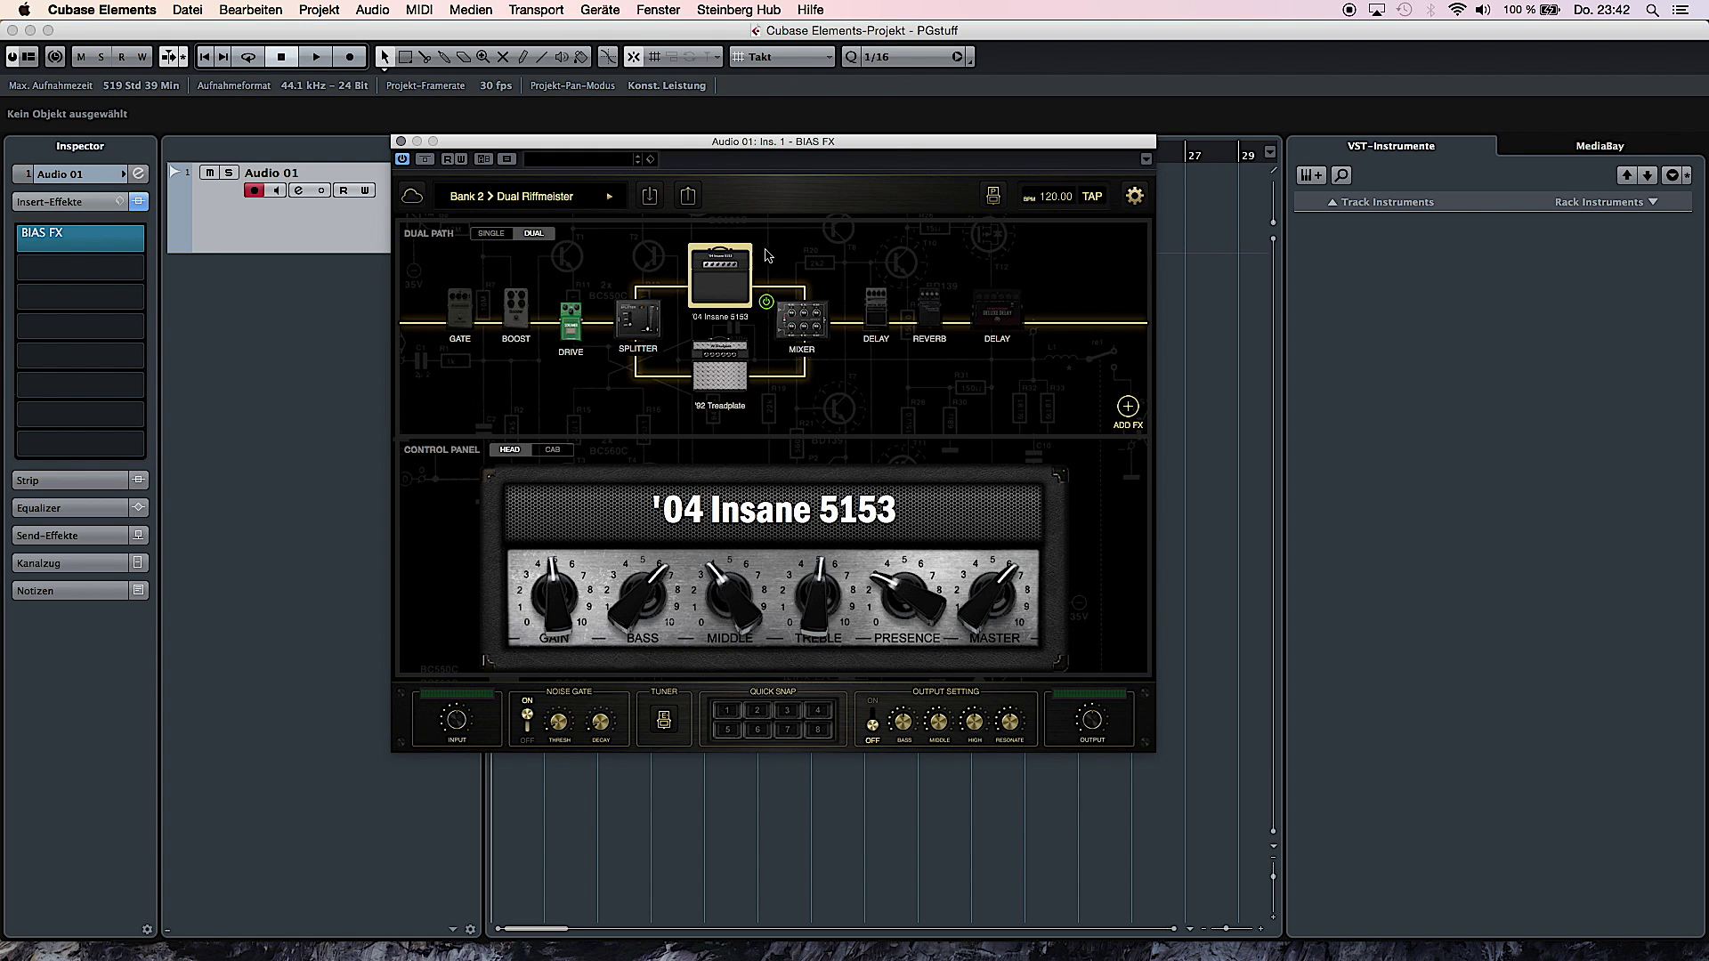
Load Bank 2 > Dual Riffmeister and return to the signal-chain view.
mouse_move(730, 396)
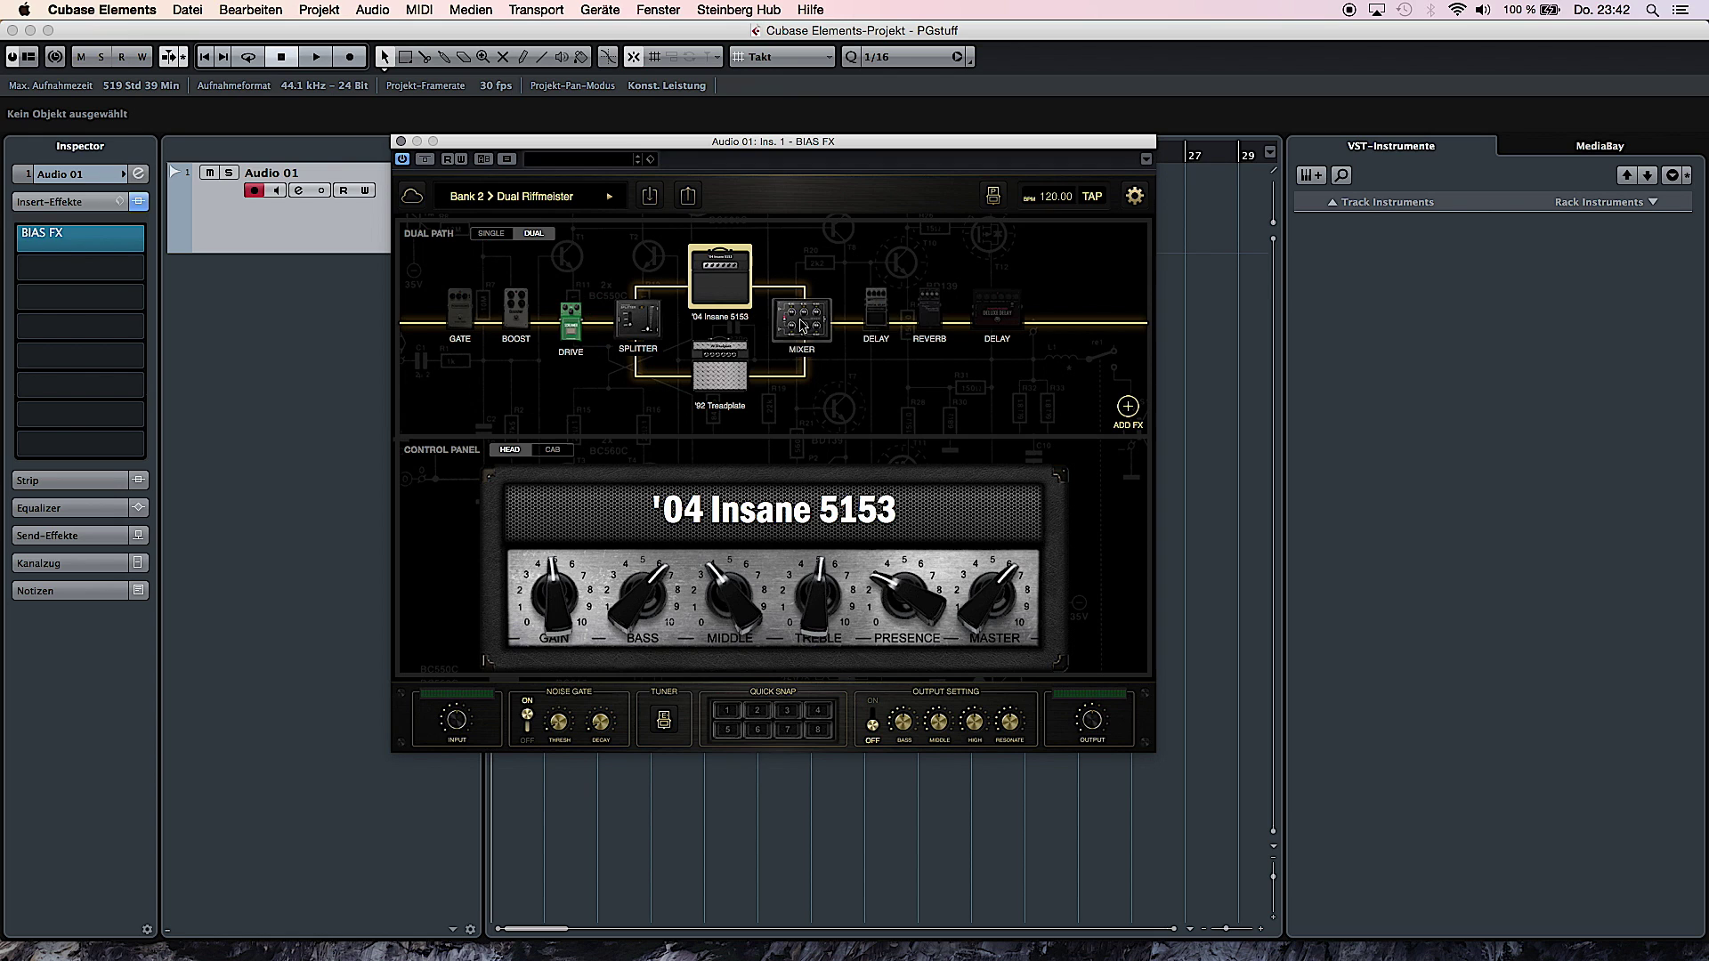
mouse_move(940, 319)
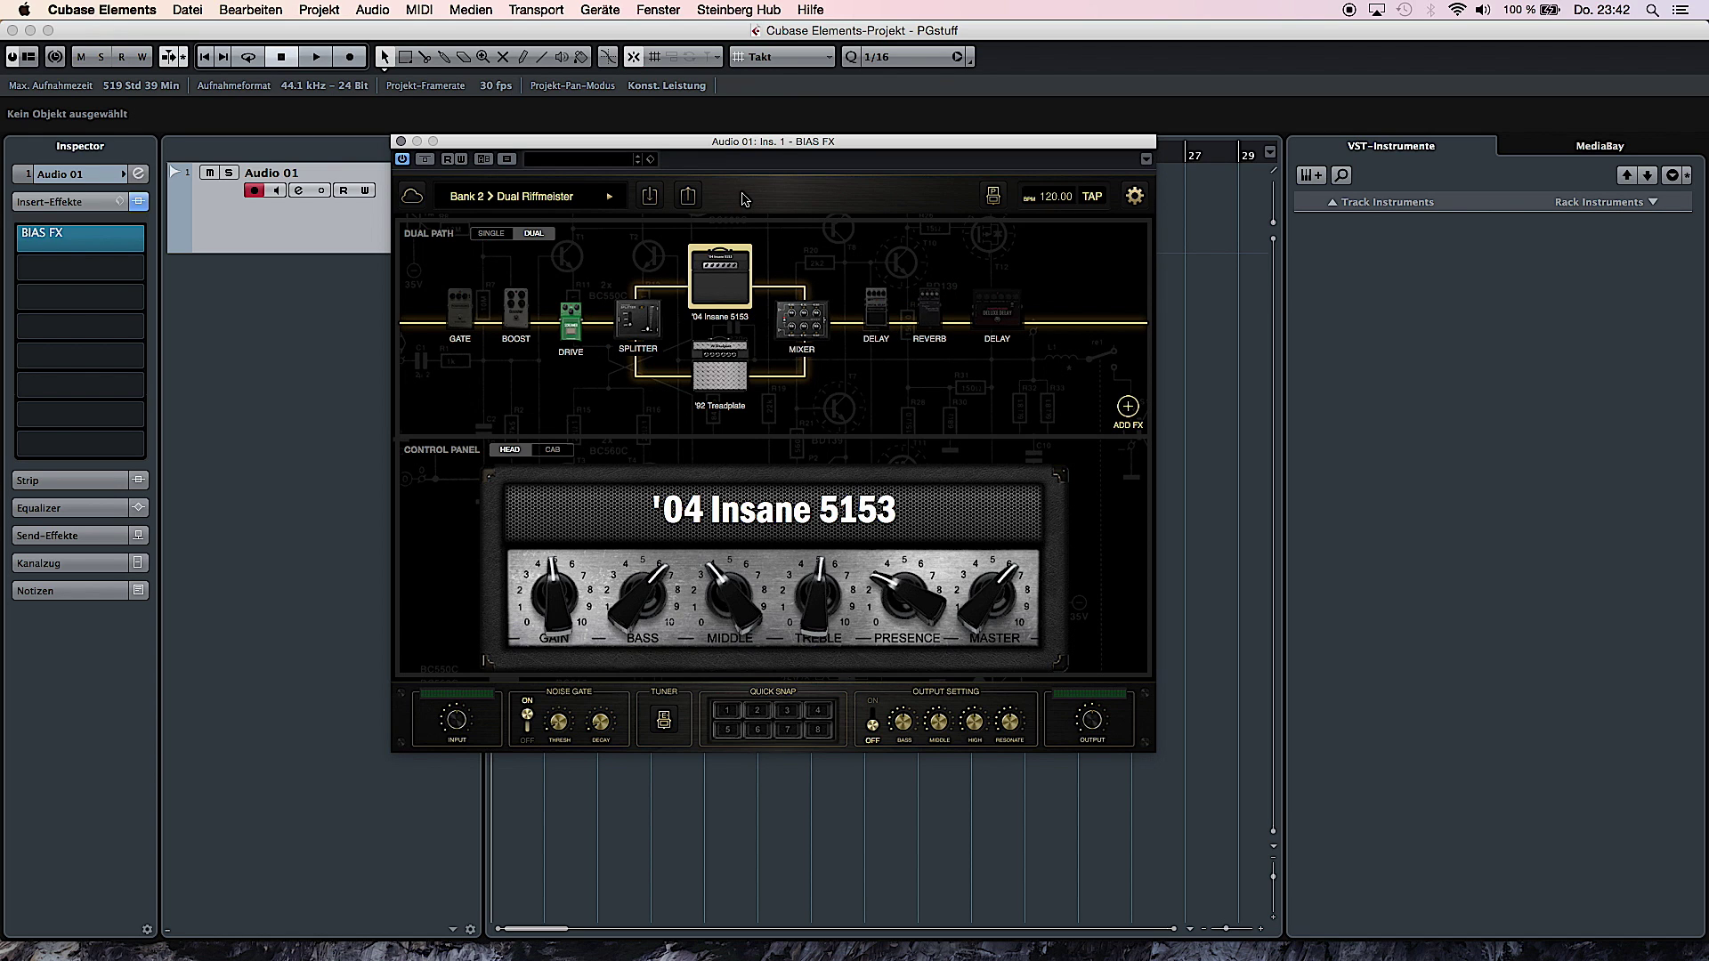
Name the shared preset 'Dual Riffmeister' and set its genre to Metal.
left_click(691, 197)
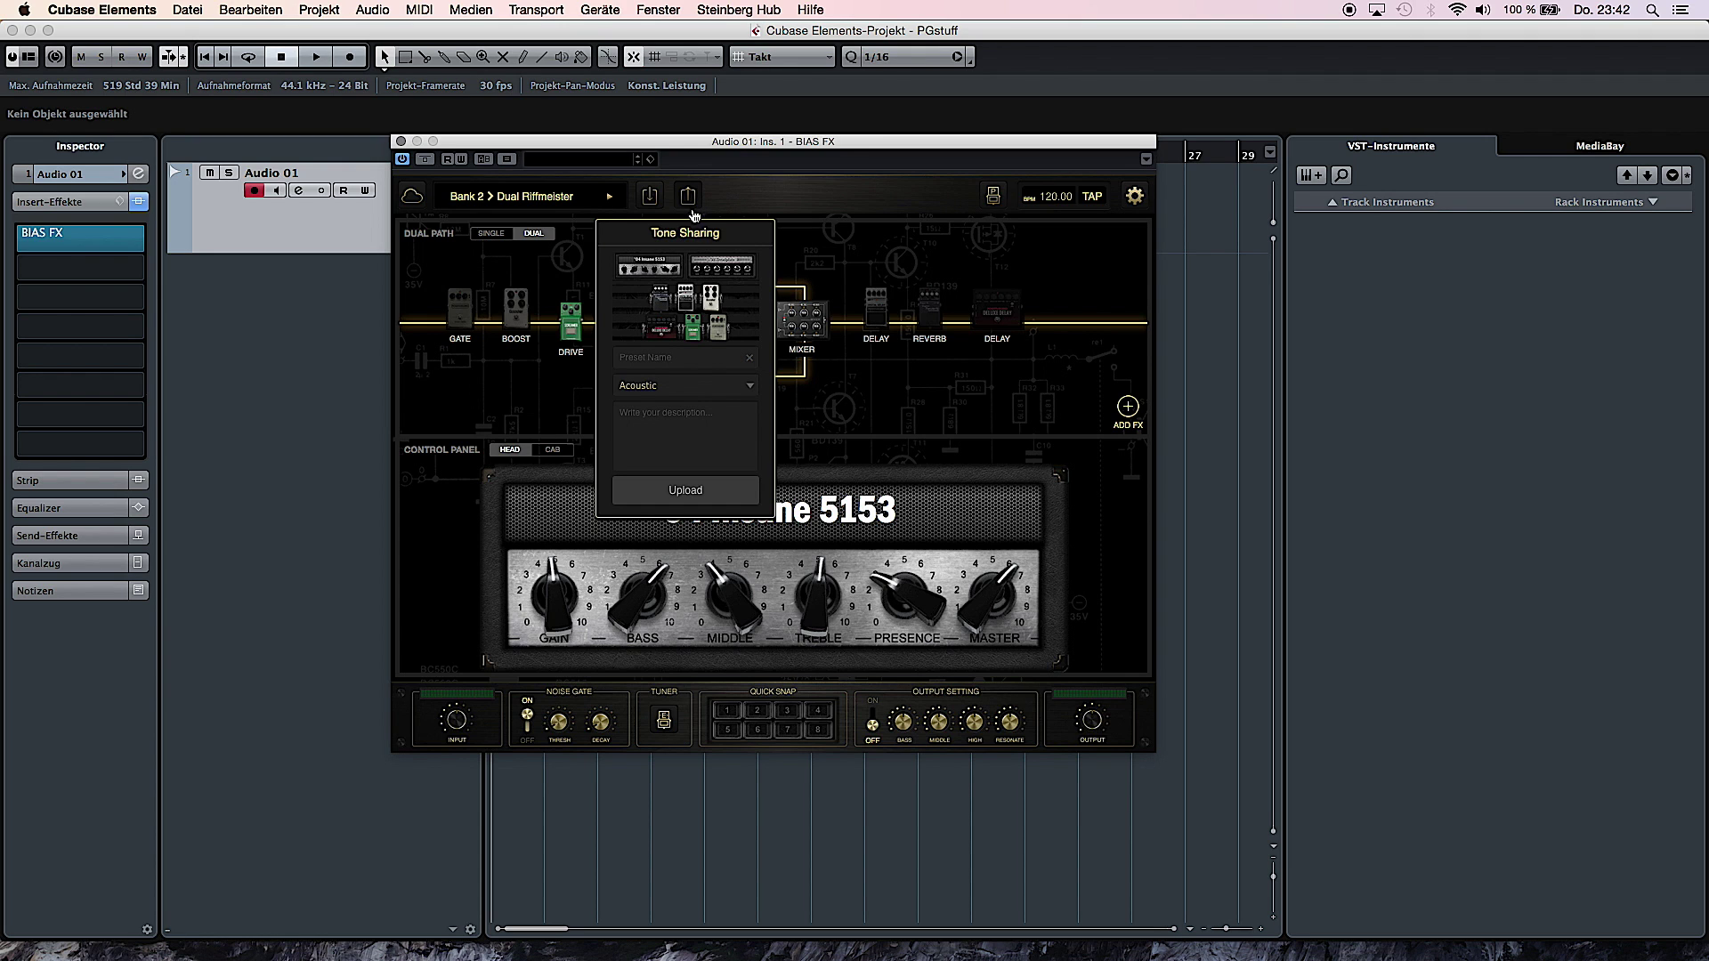
left_click(679, 358)
type("Dual Riffmeister")
left_click(753, 389)
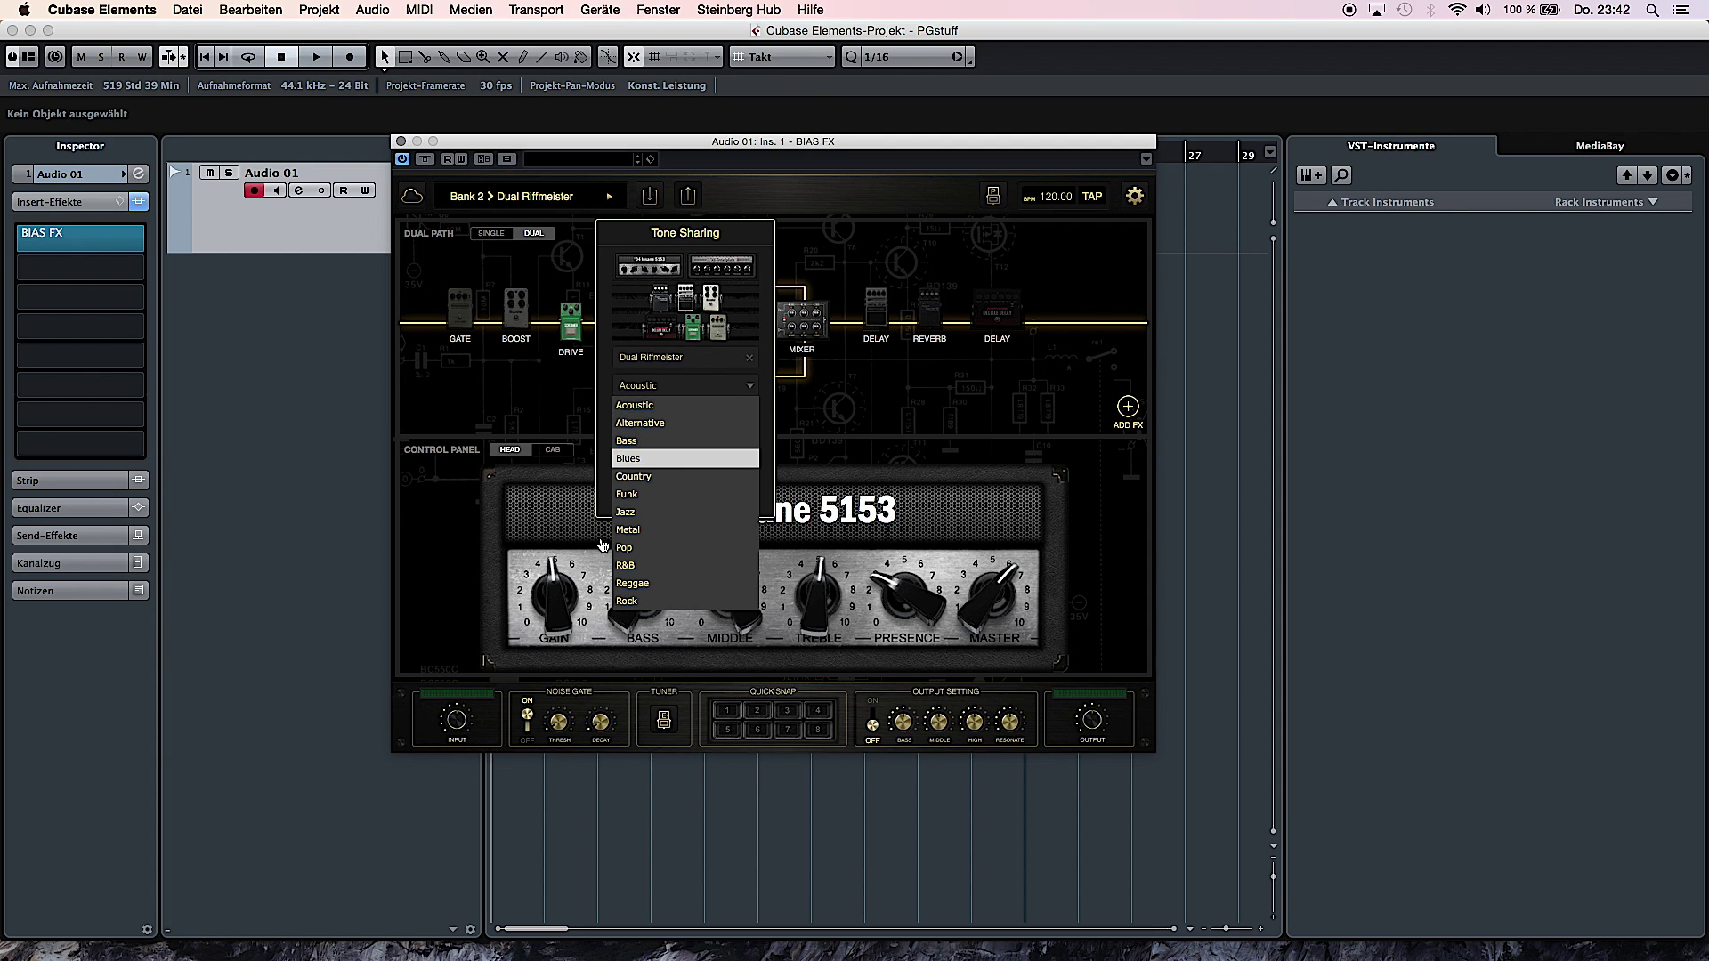
left_click(630, 531)
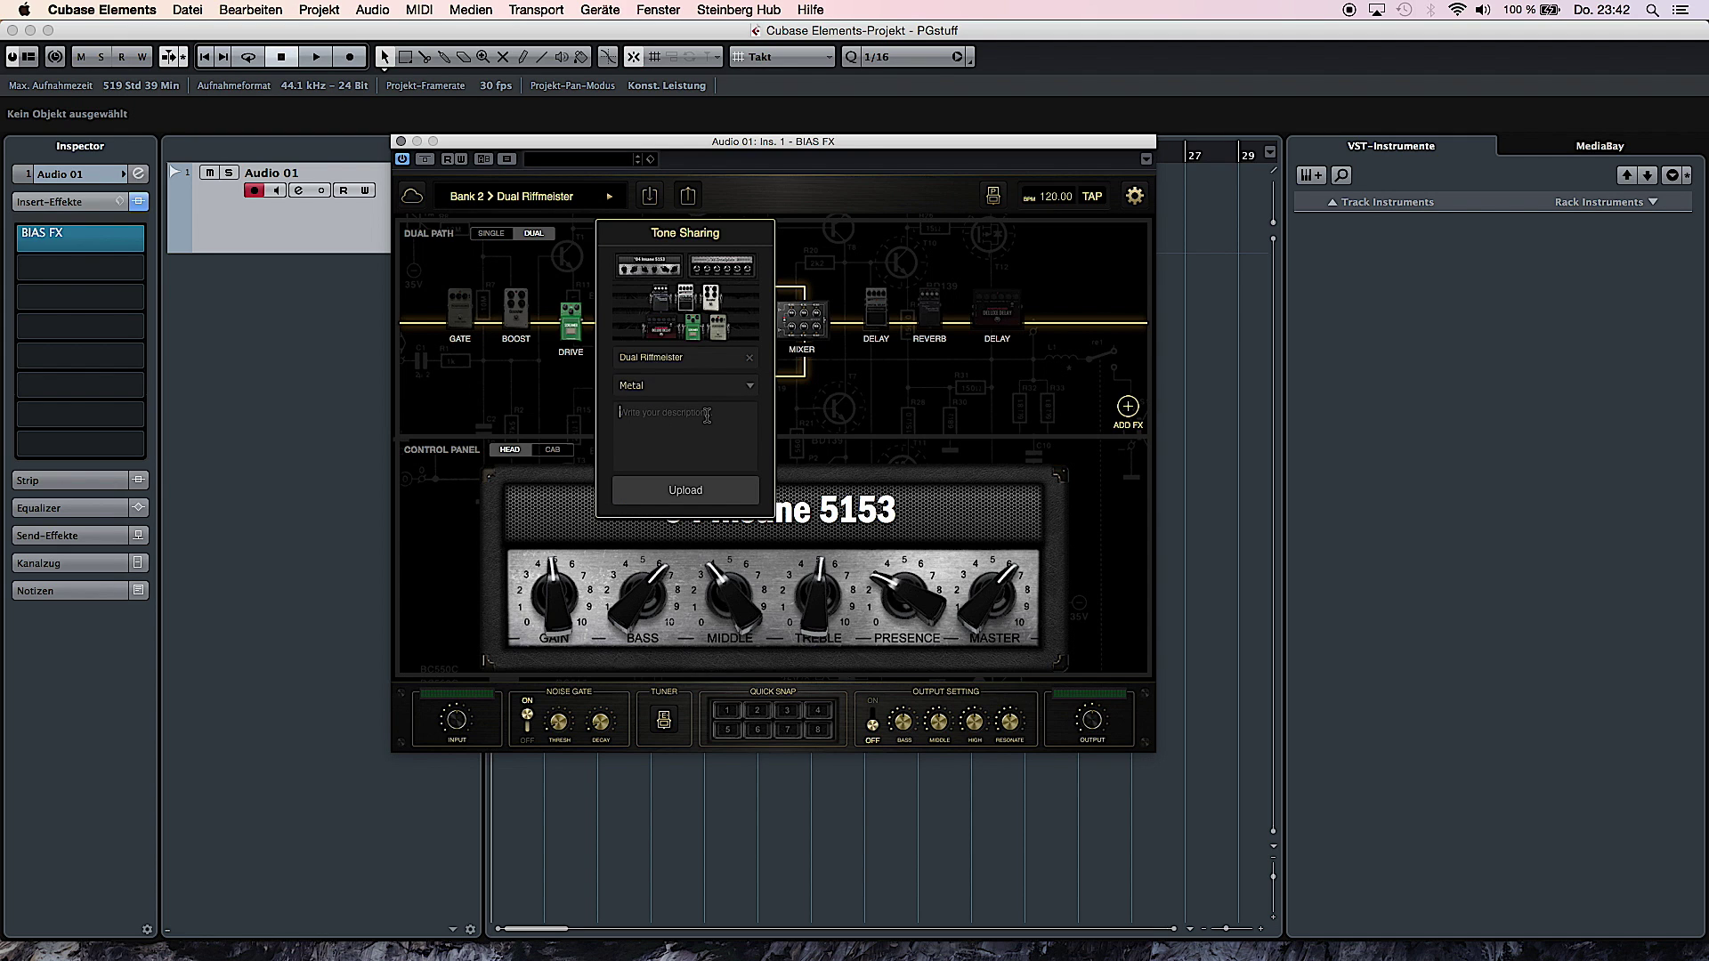
Paste in a description, upload the preset to ToneCloud, and dismiss the confirmation.
type("Add your description here...")
left_click(695, 492)
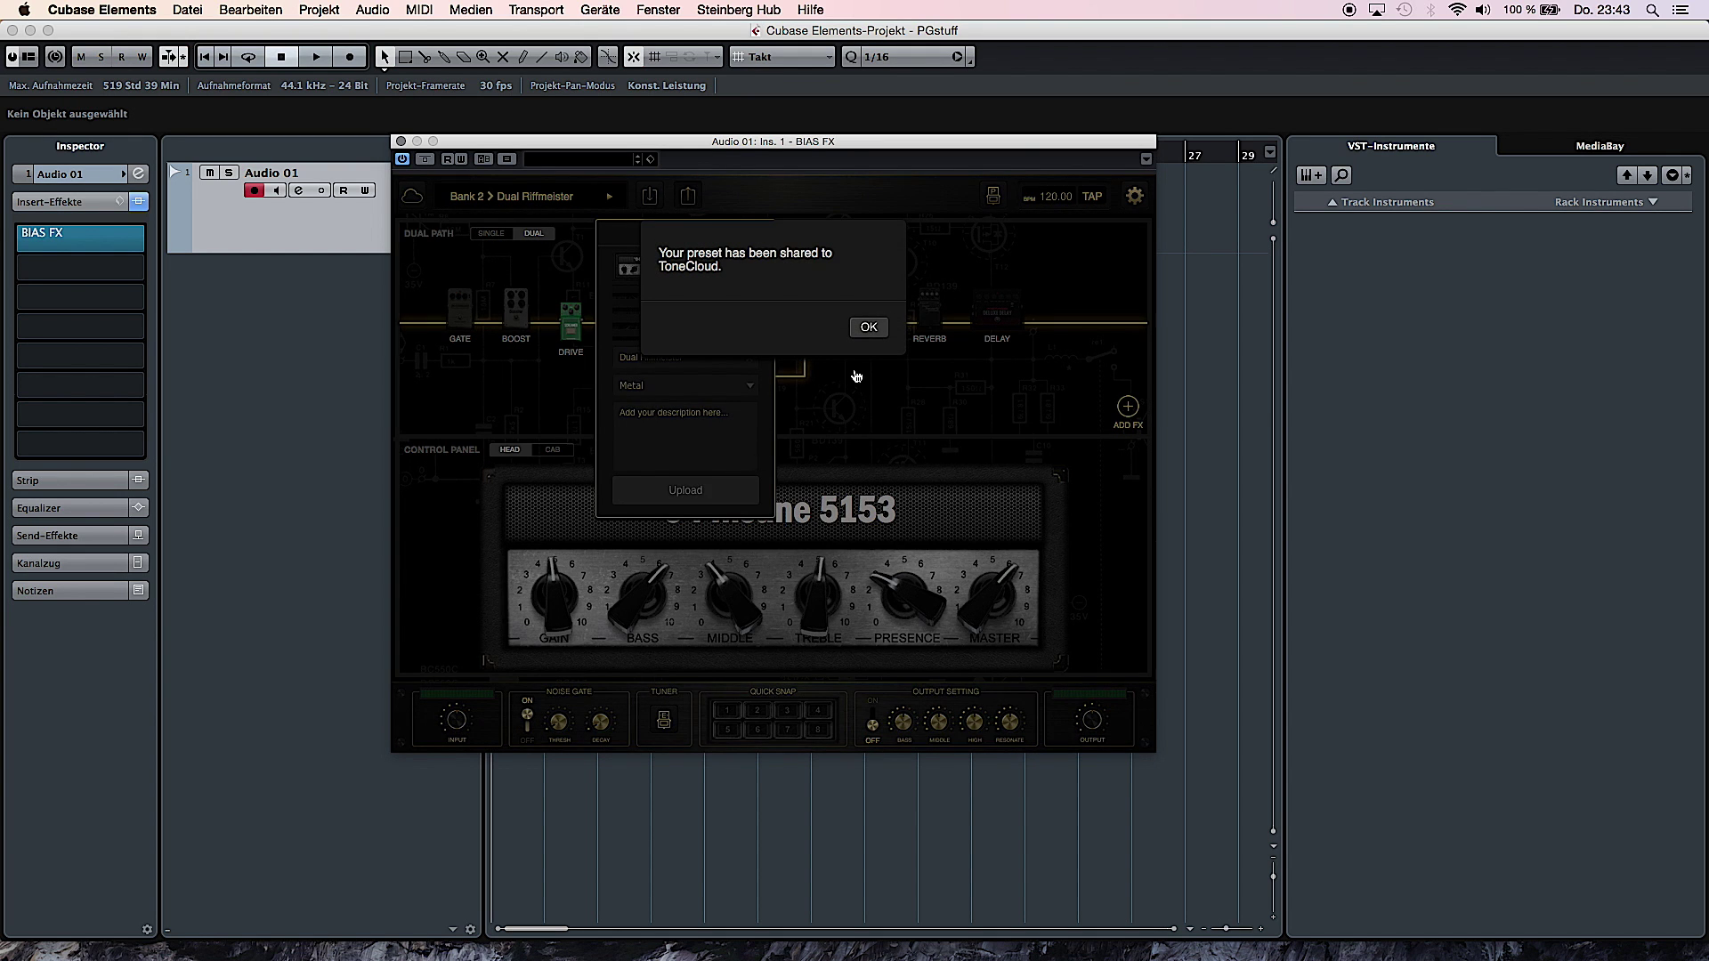
left_click(868, 327)
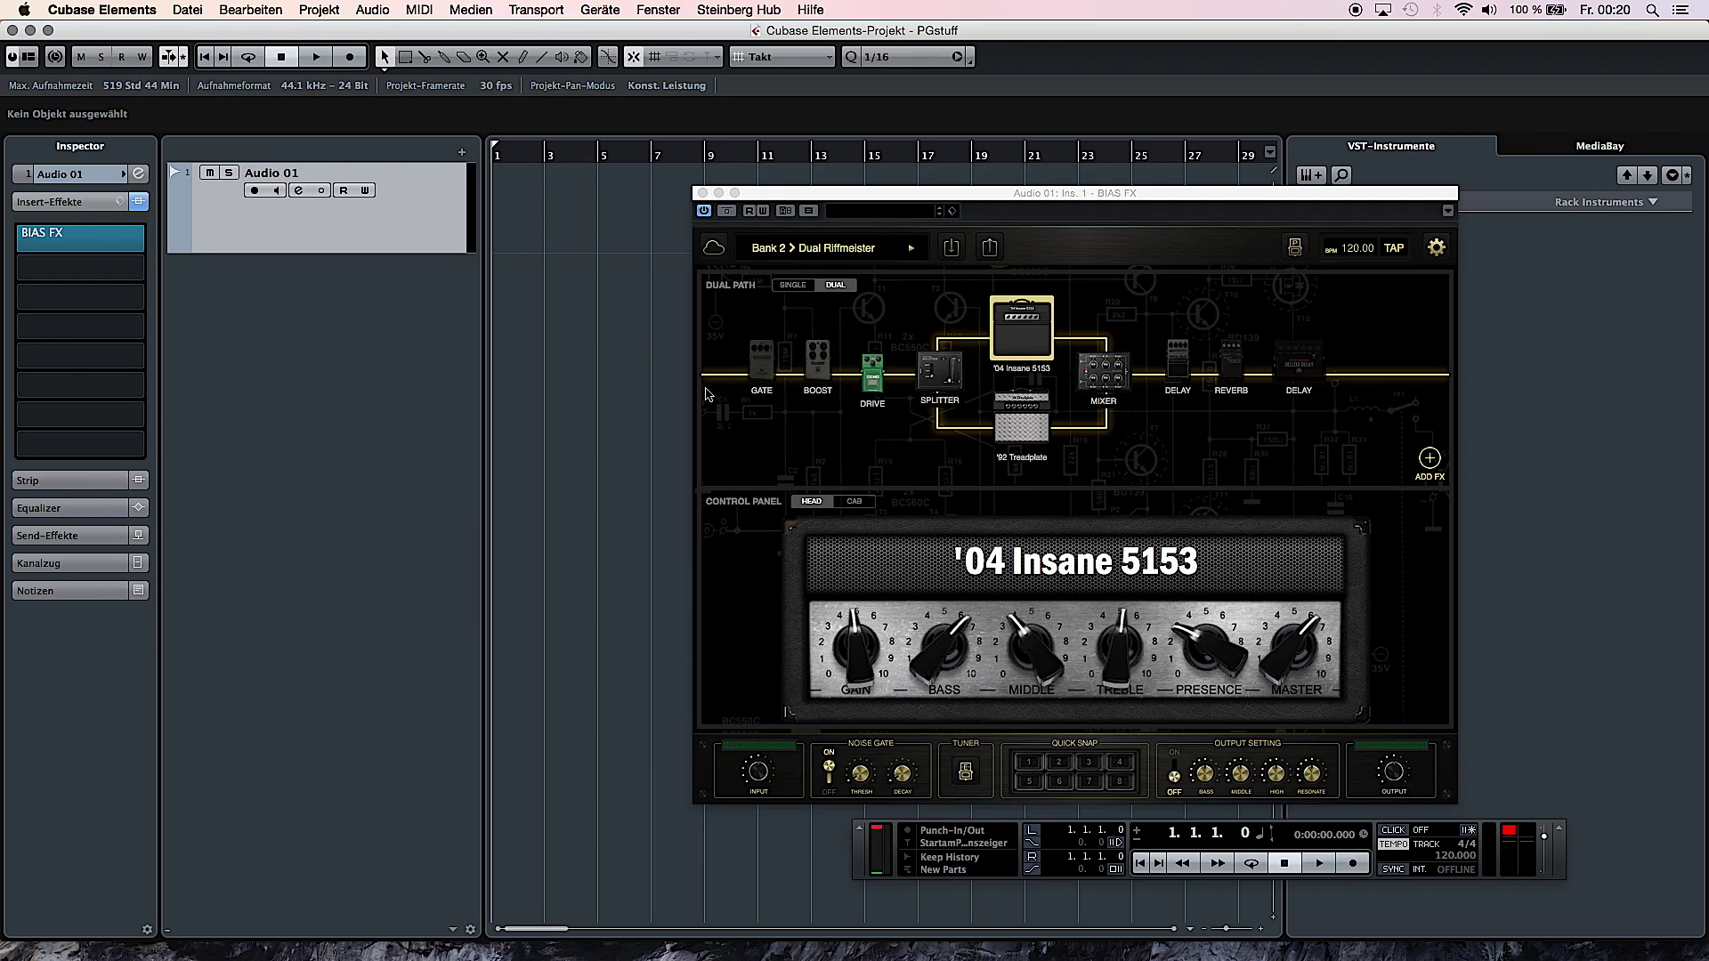
Record-enable Audio 01 and turn on its input monitoring.
left_click(254, 192)
left_click(277, 192)
Record the guitar take Audio 01_02 on Audio 01, spanning bars 2 to 13.
left_click(1353, 864)
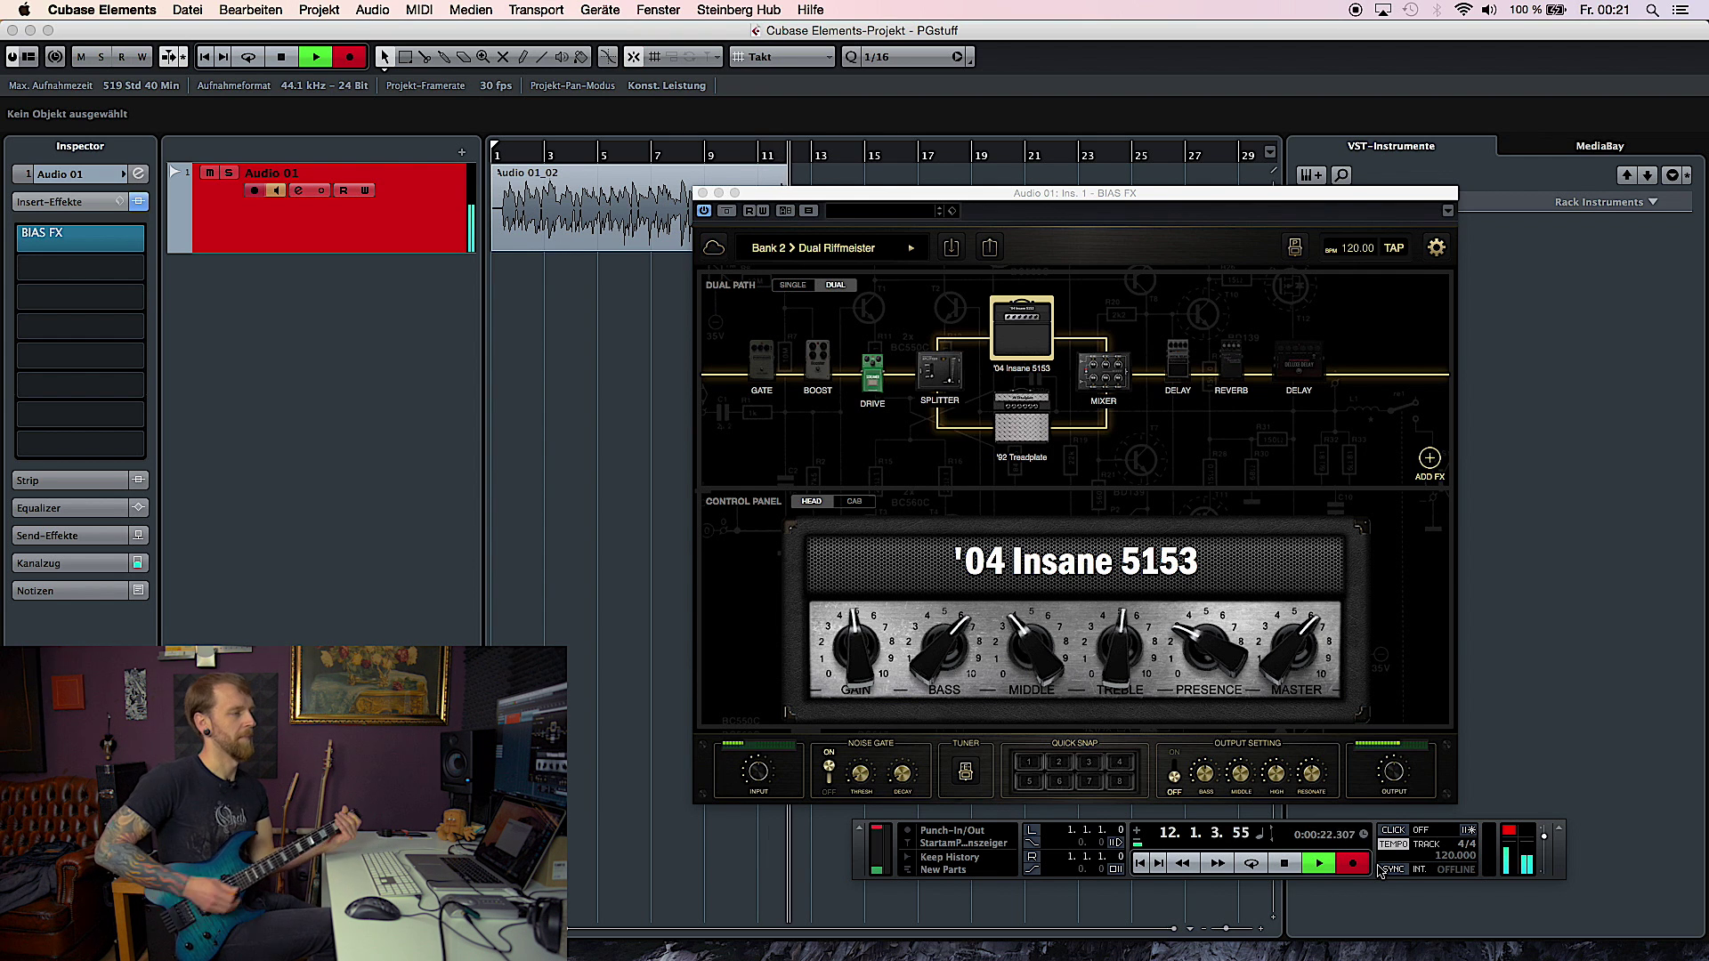
key("space")
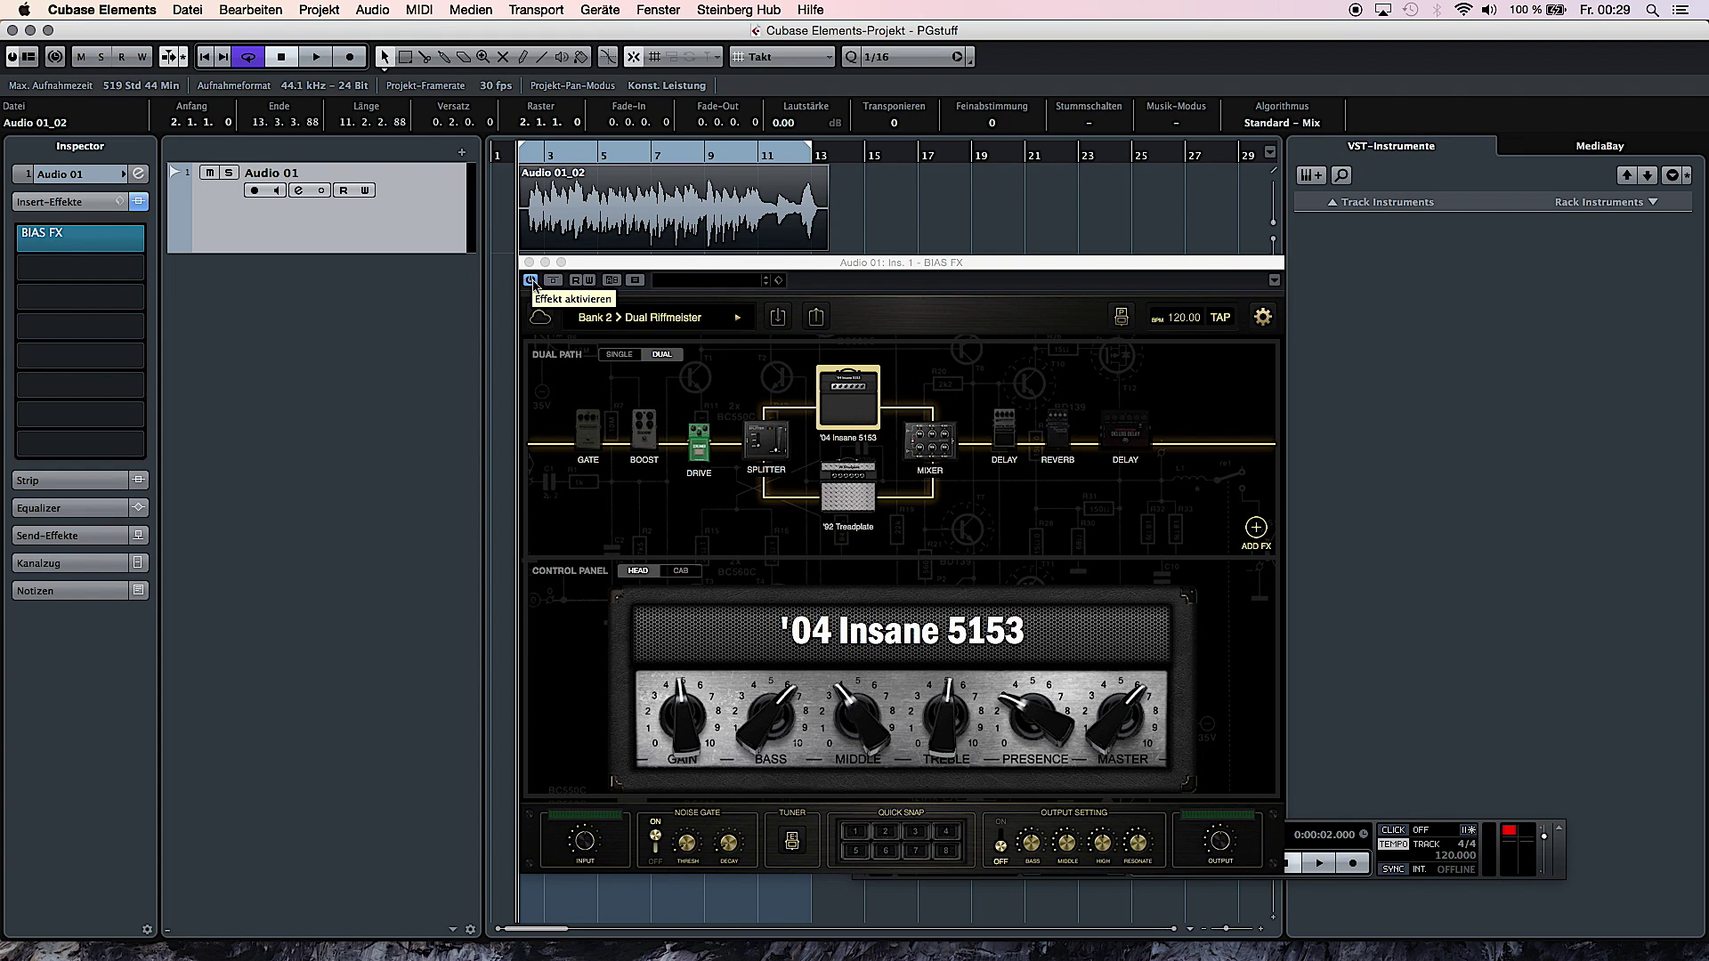
left_click(532, 281)
key("space")
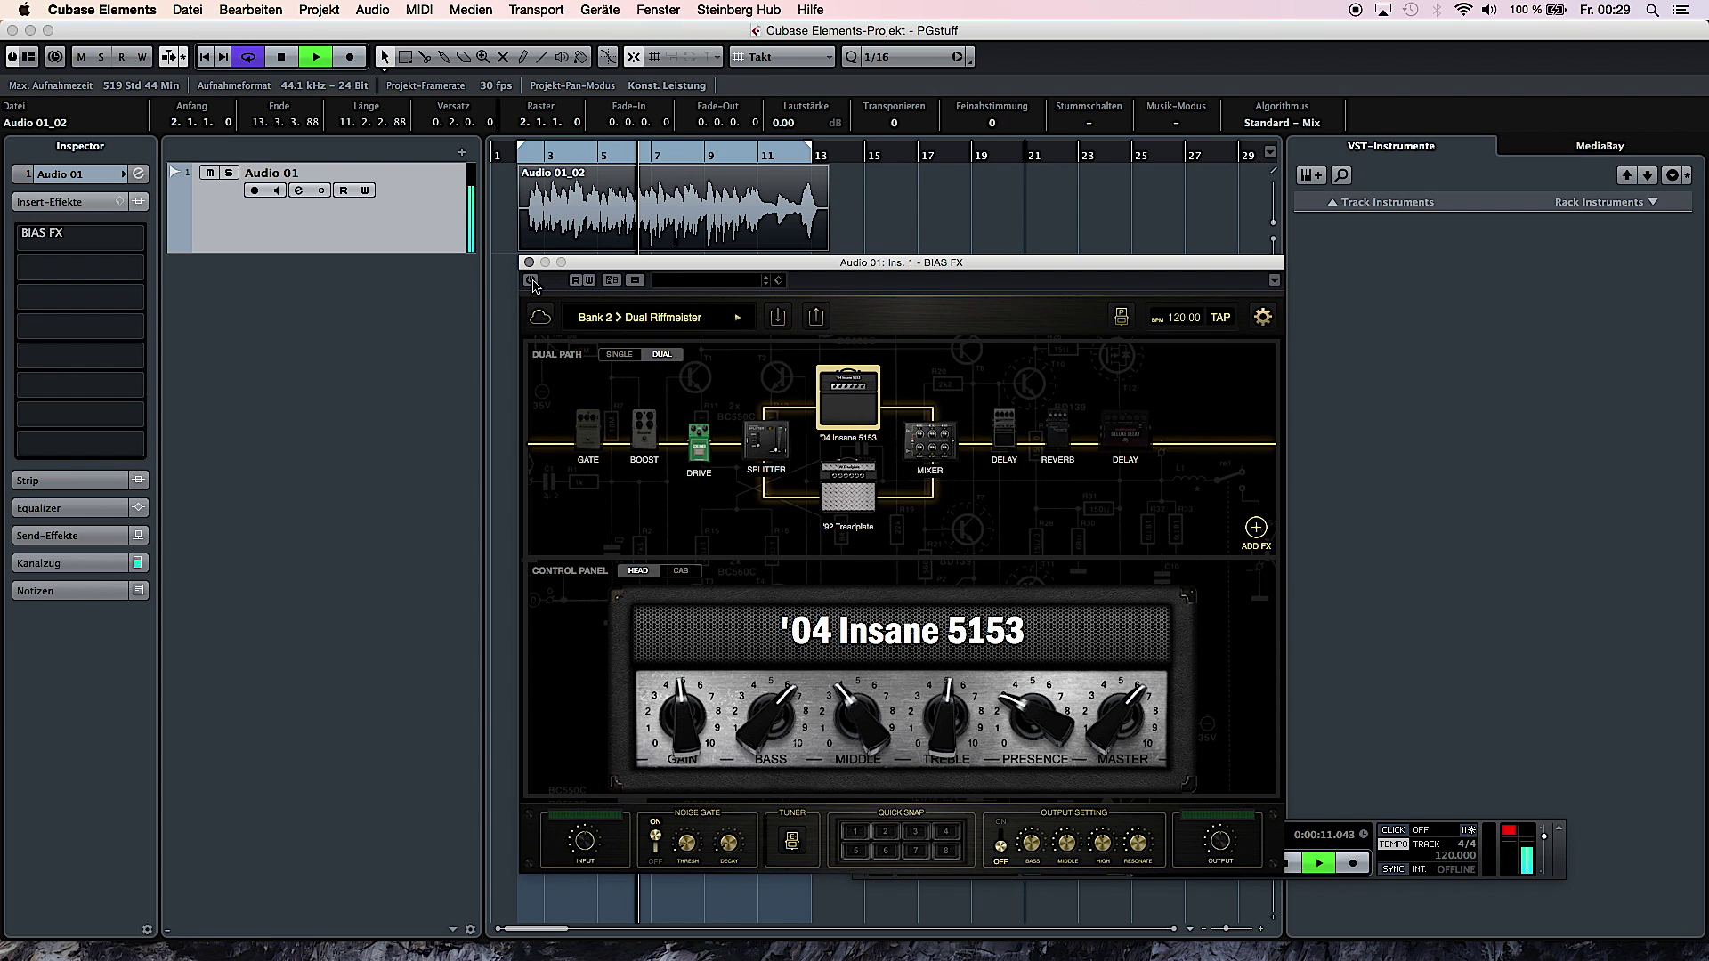
key("space")
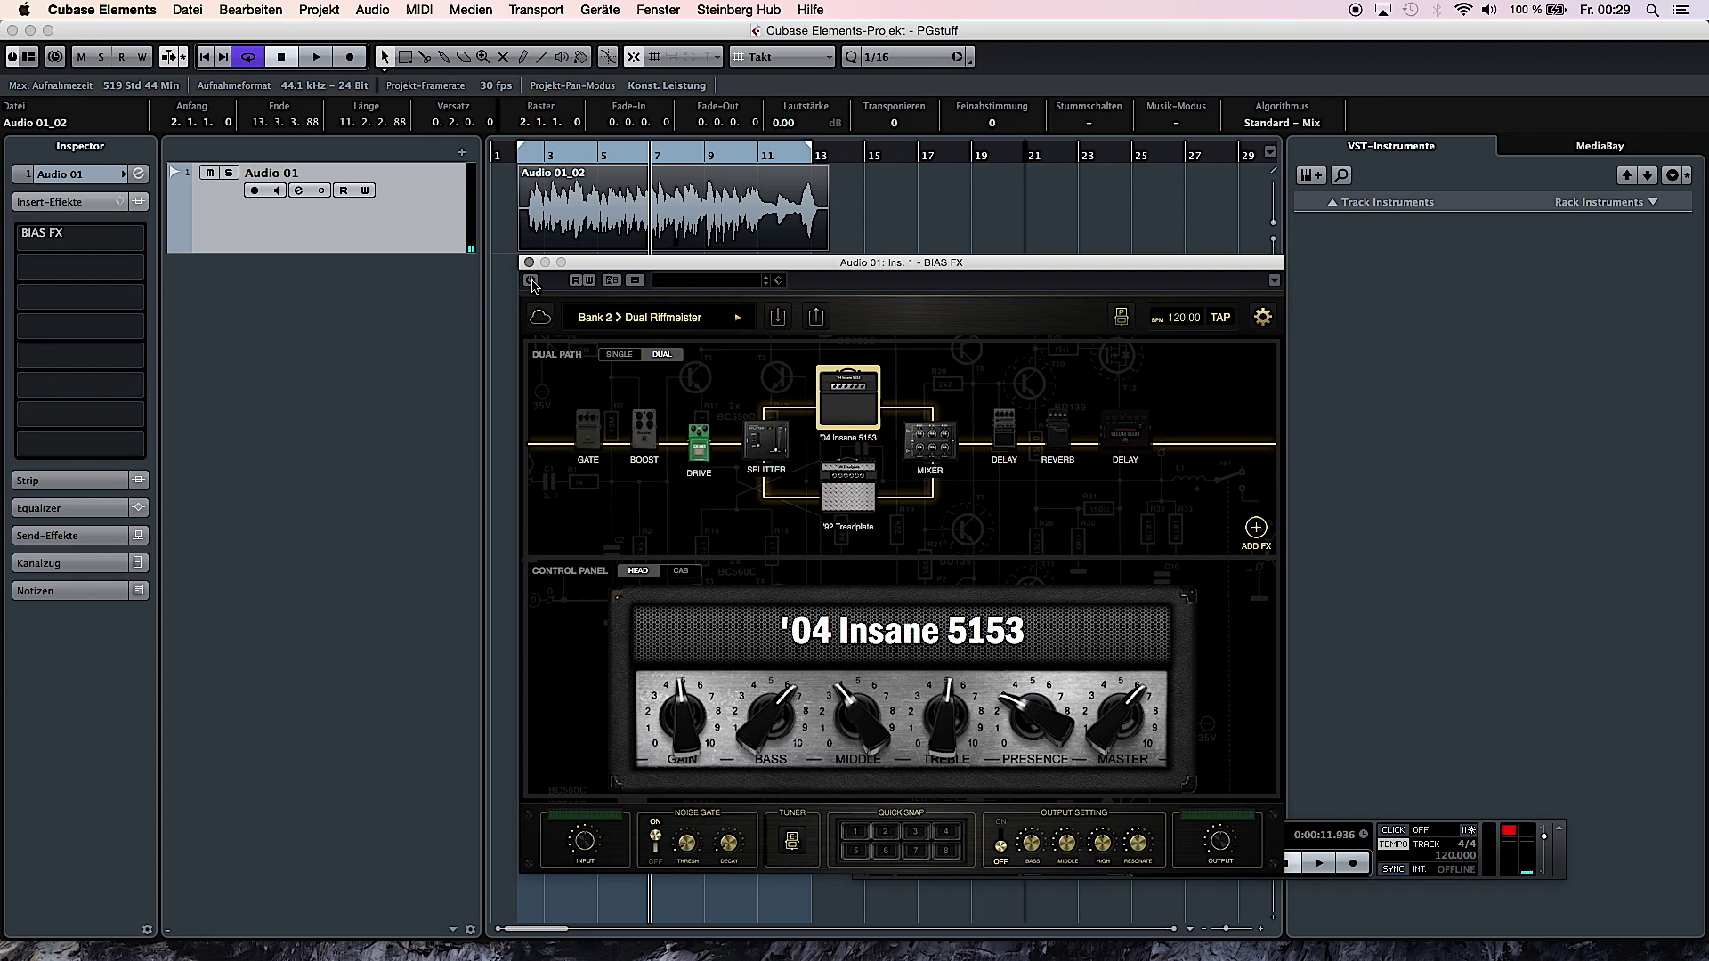
left_click(531, 280)
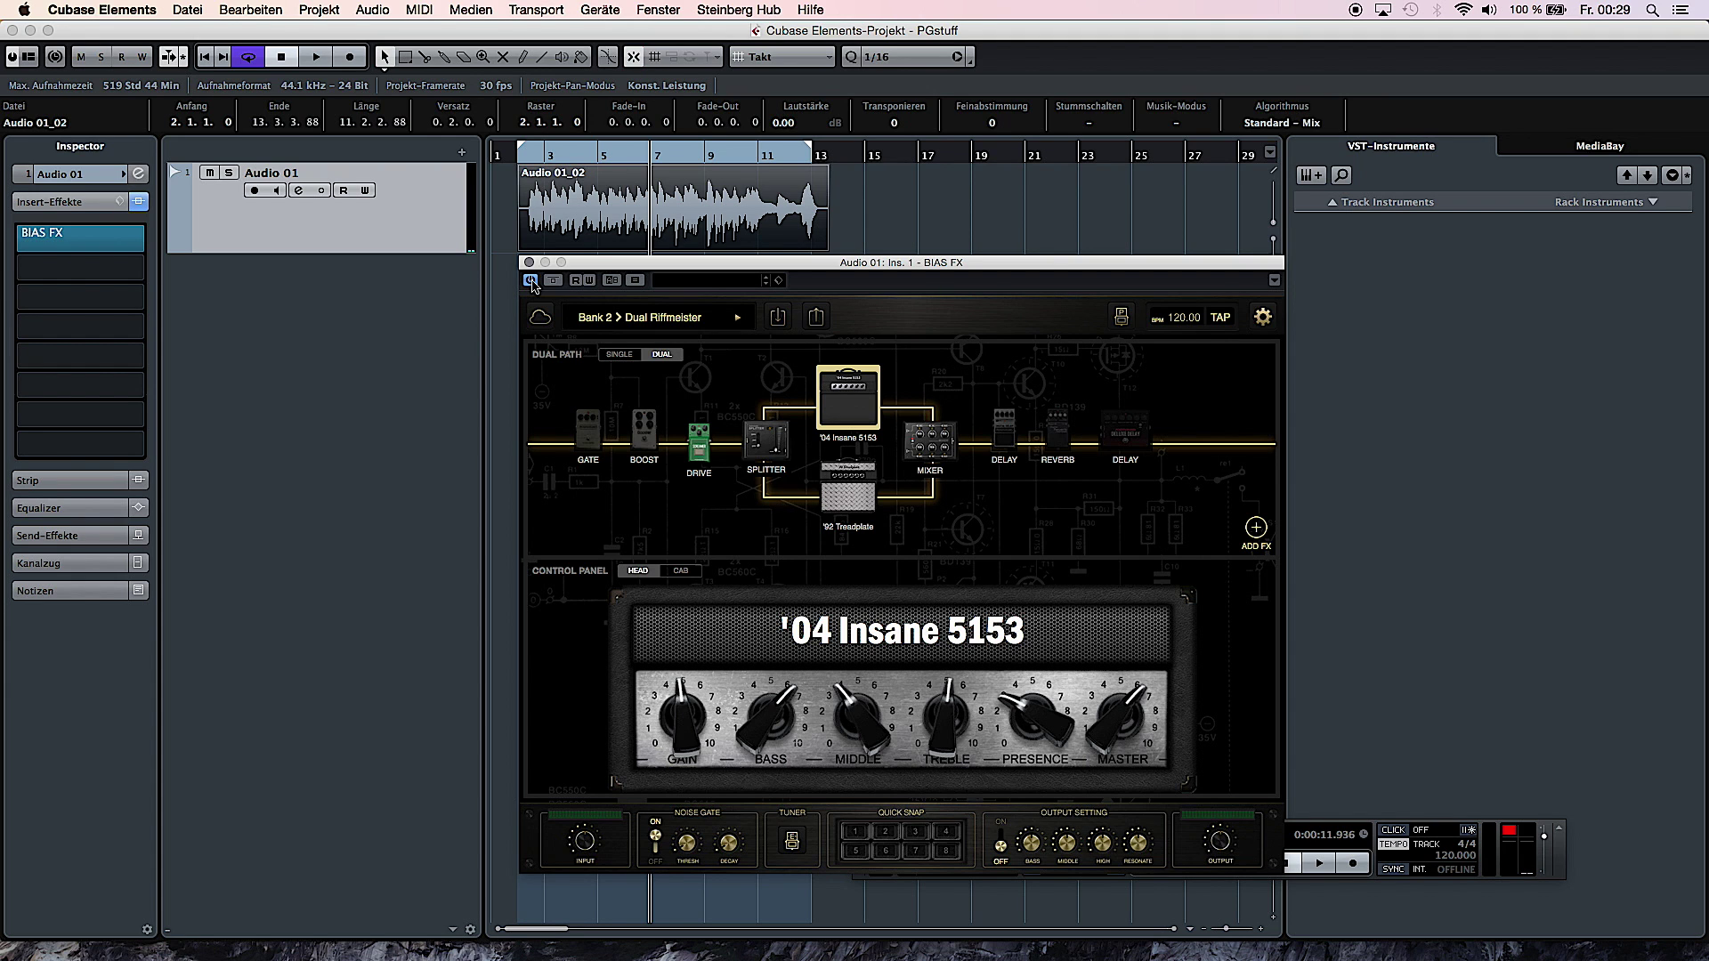
key("space")
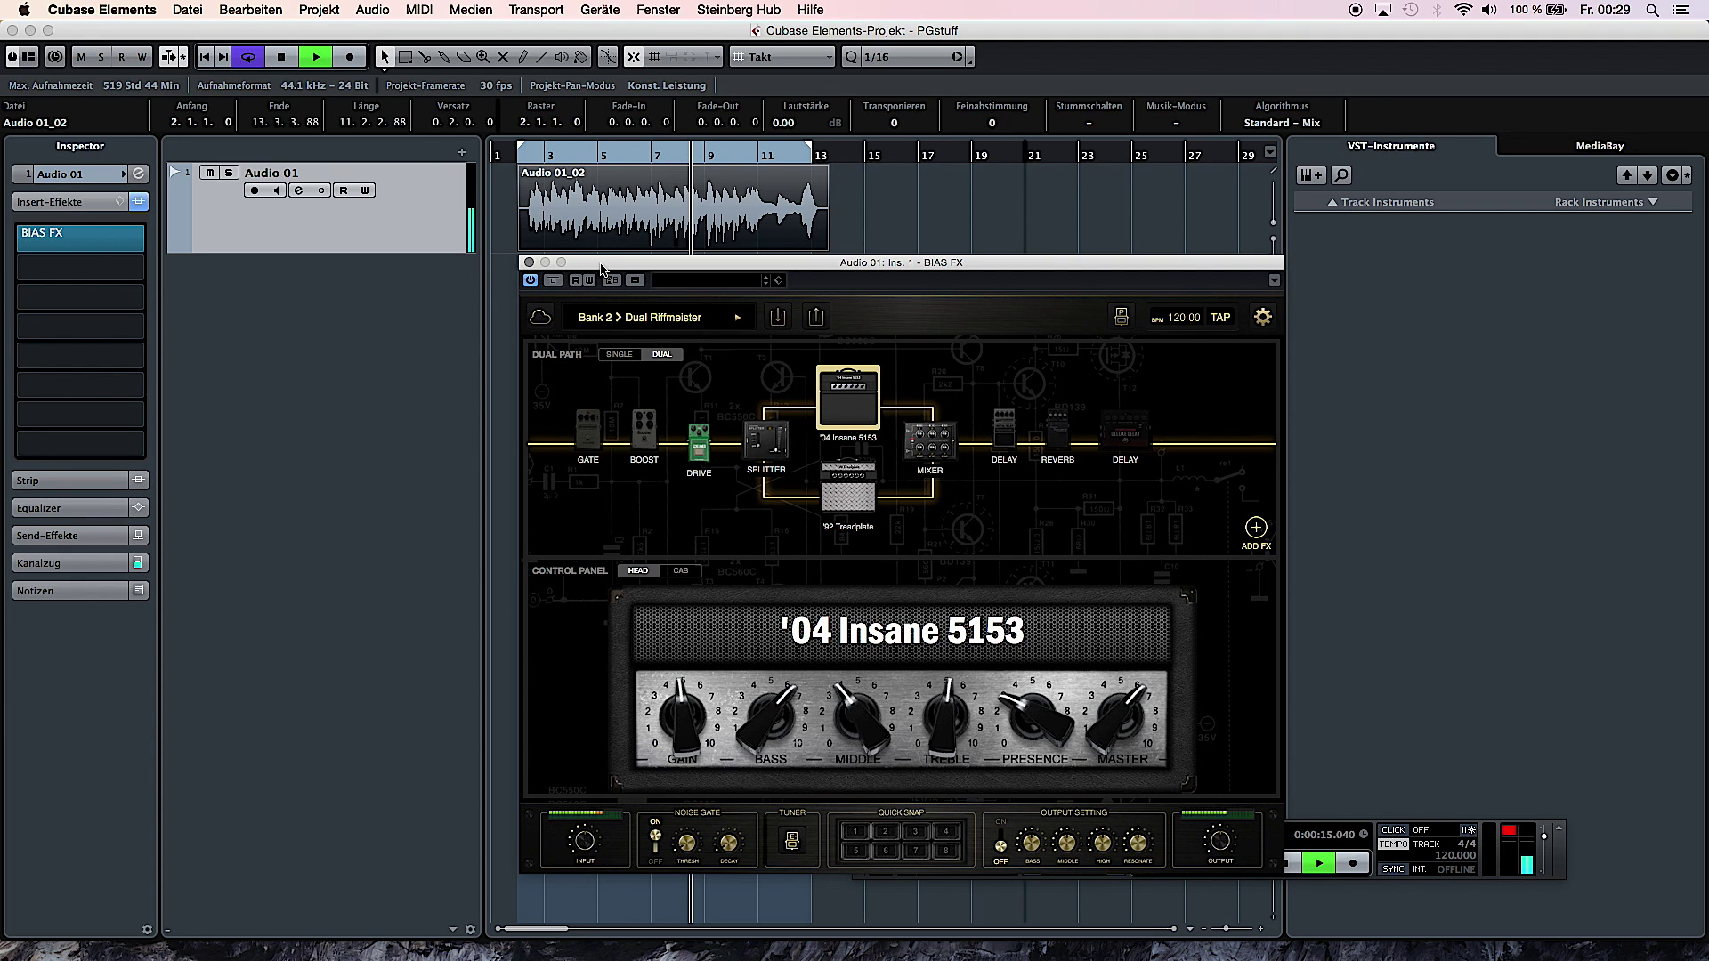
key("space")
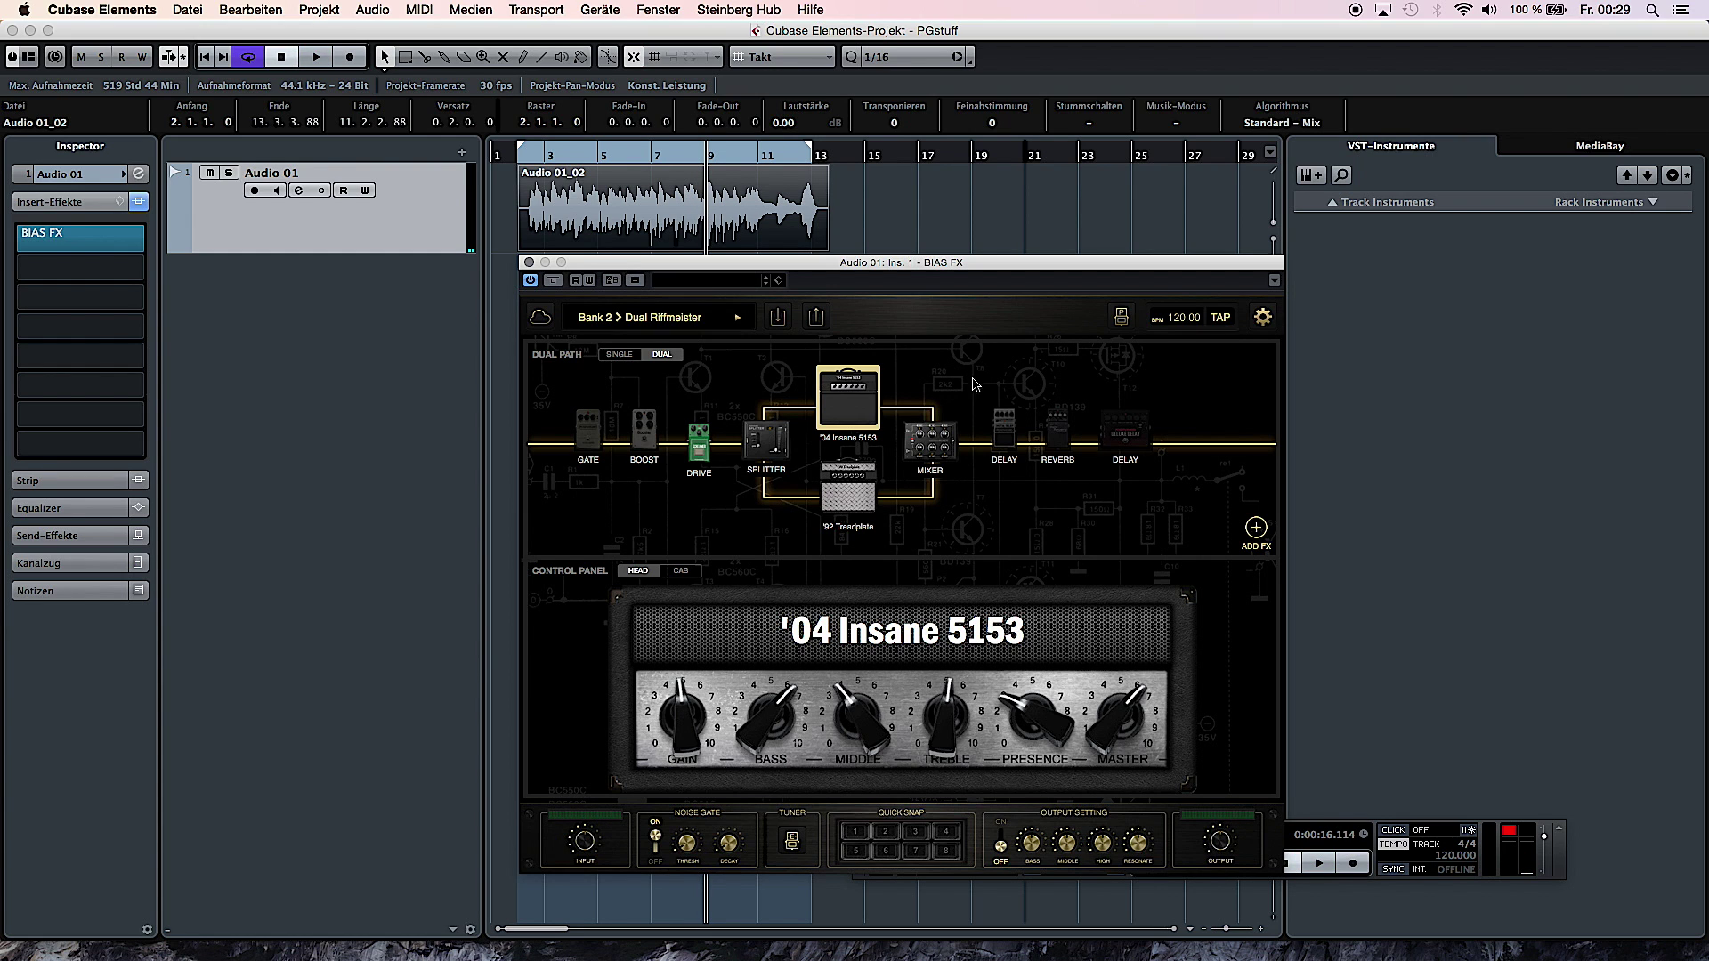
mouse_move(847, 485)
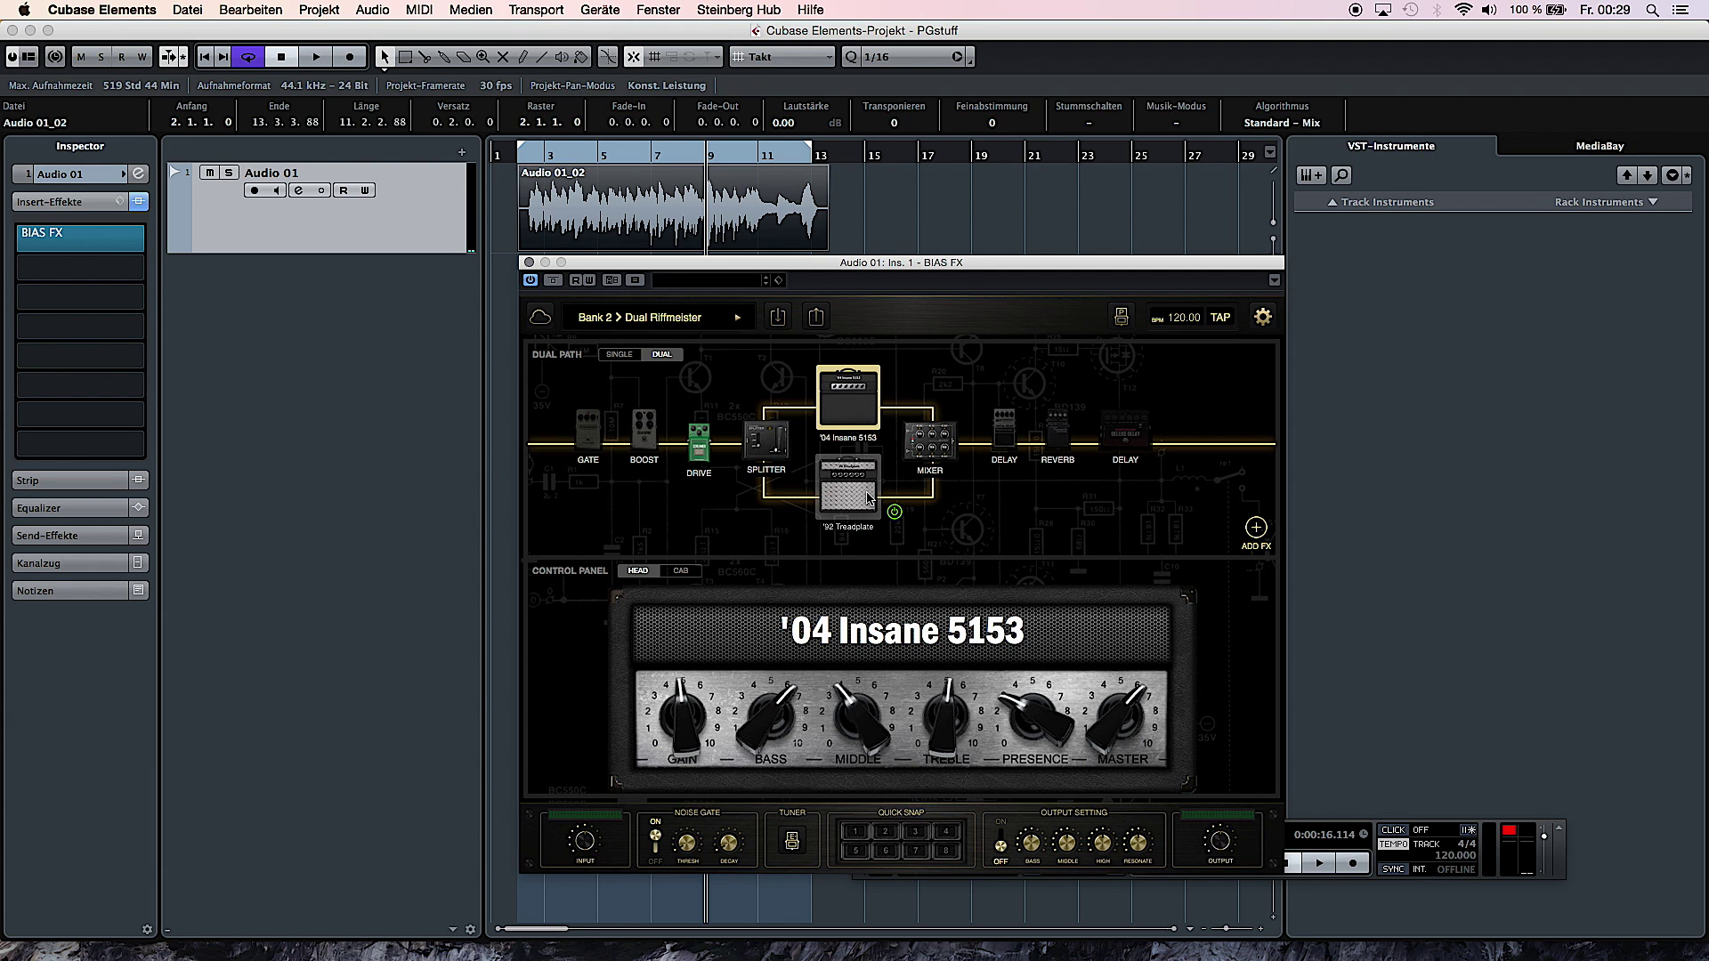
Replace the '92 Treadplate amp with the '69 Plexiglas.
left_click(861, 499)
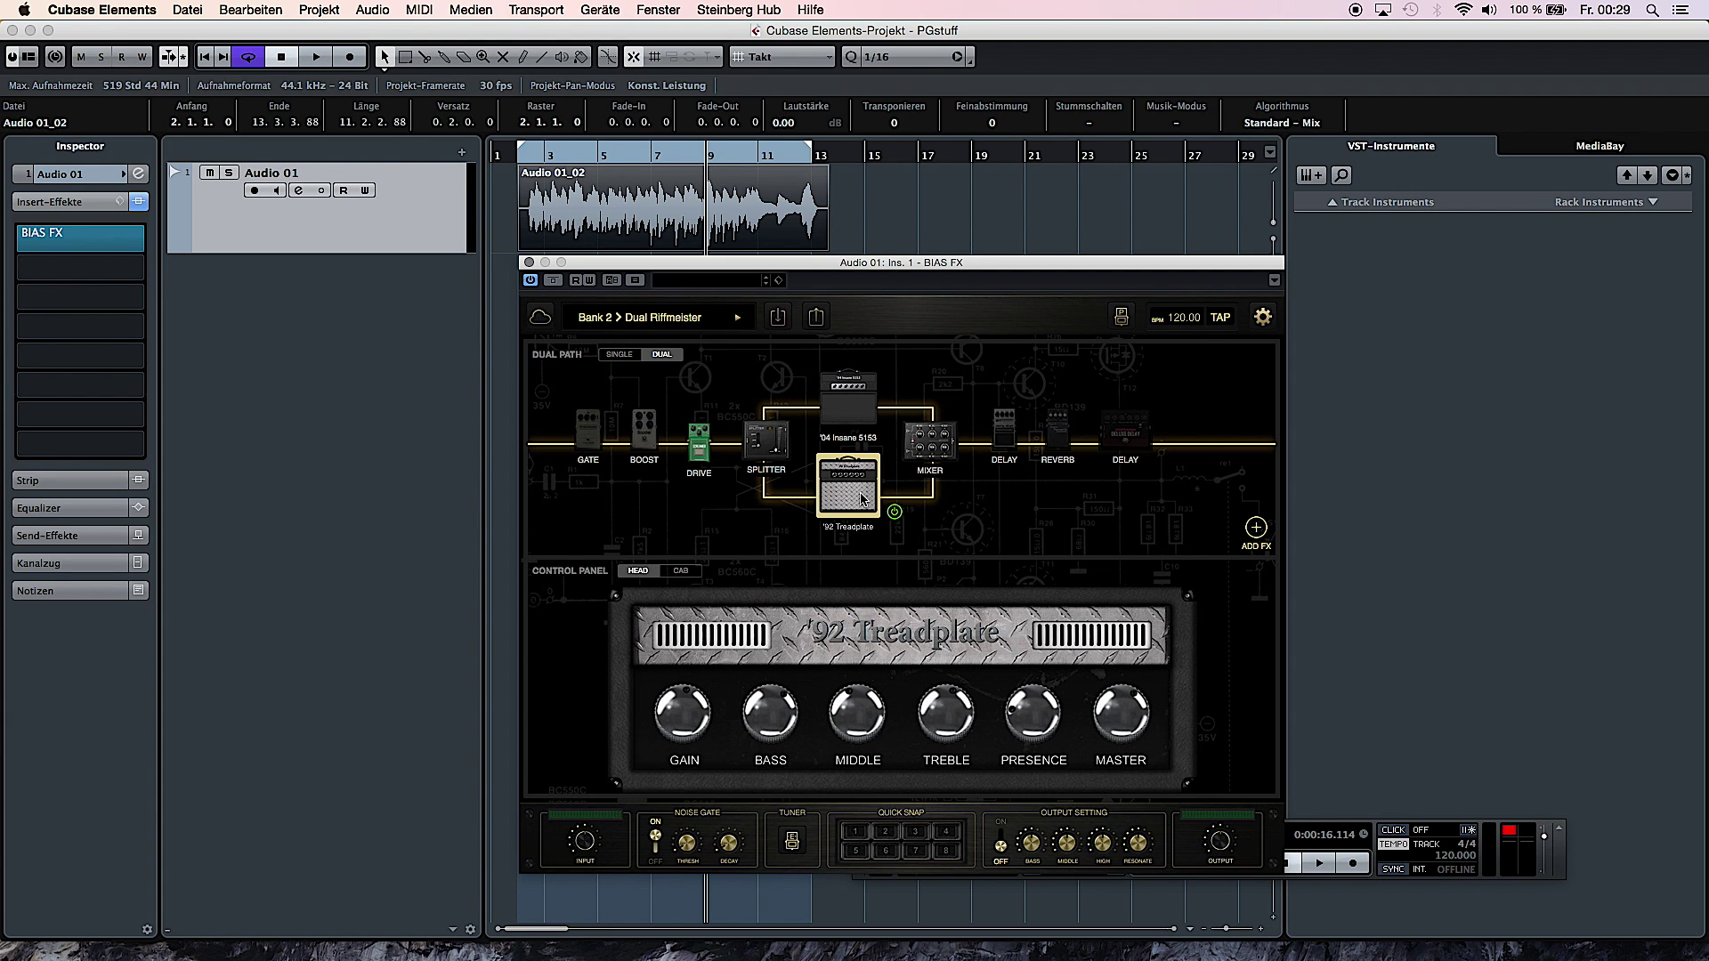
left_click(862, 498)
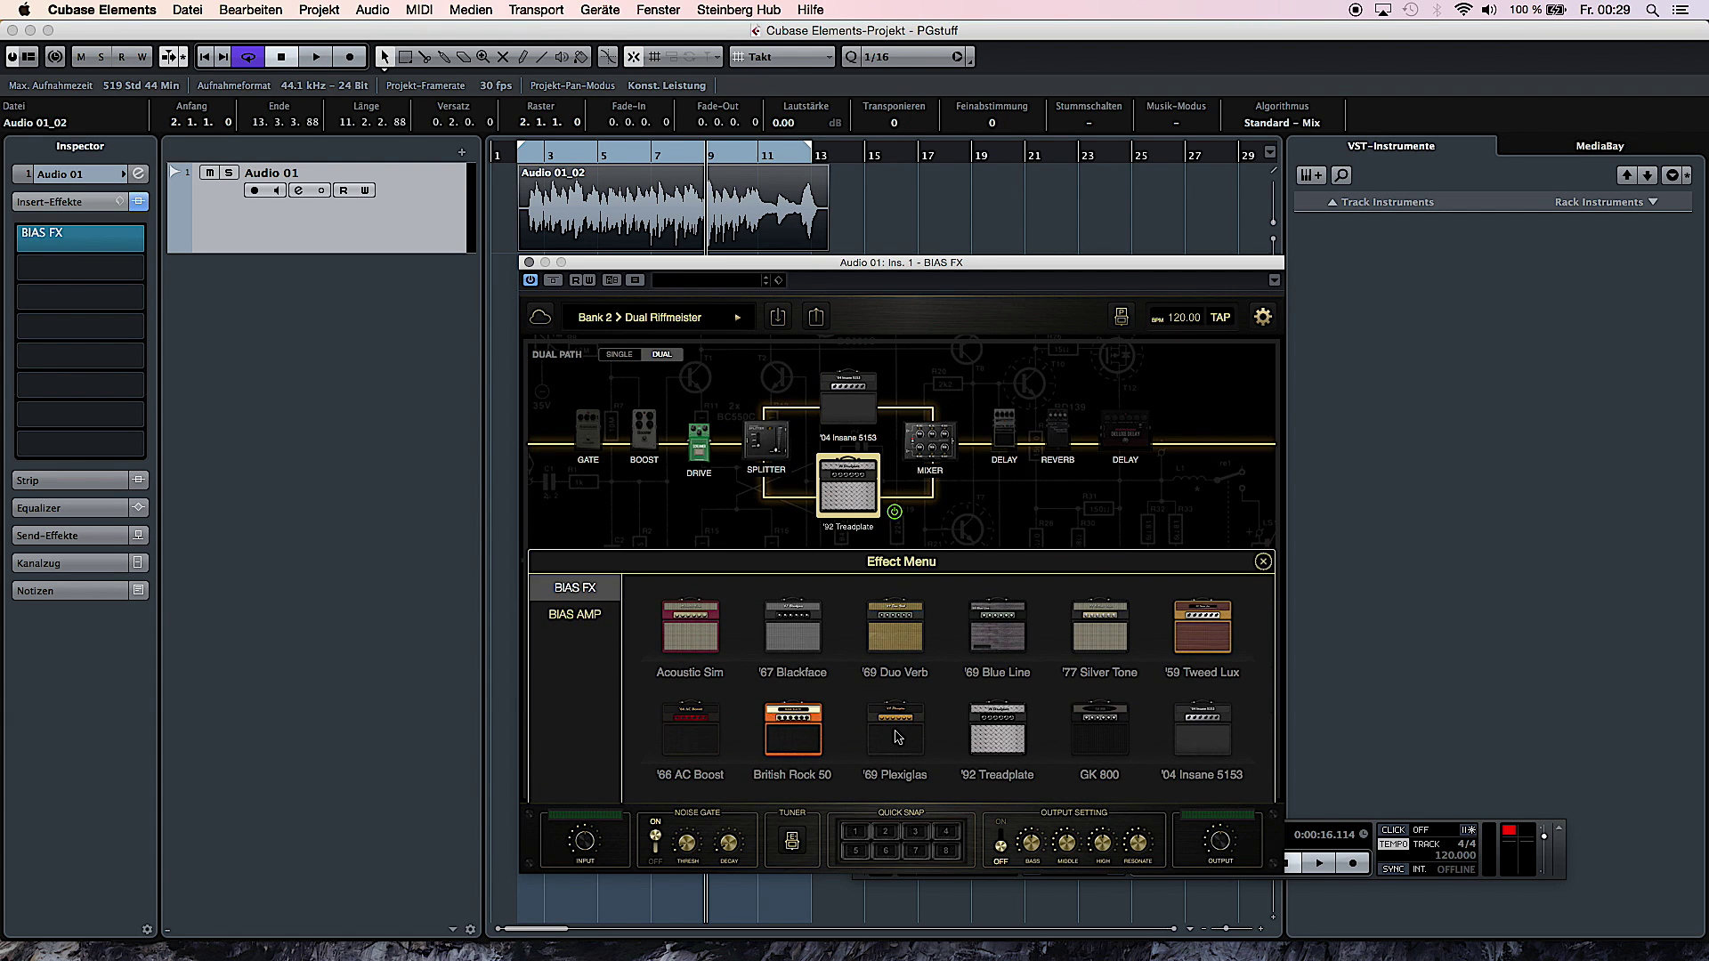
left_click(897, 739)
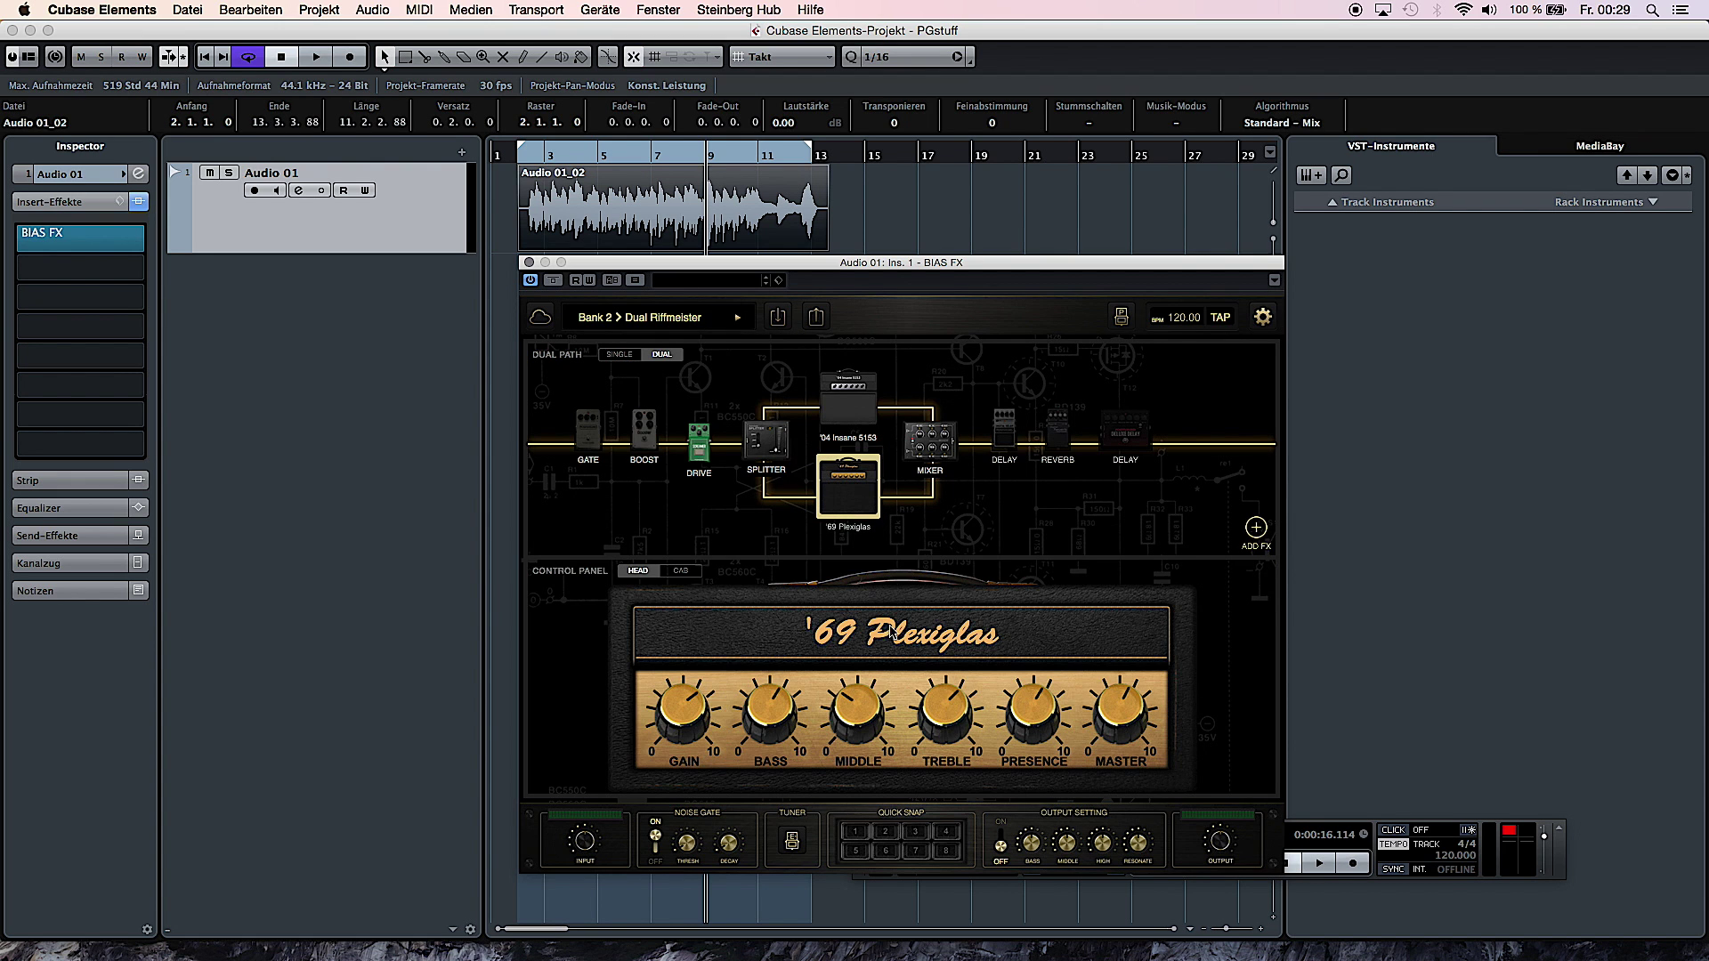
Play back the Audio 01_02 take through the '69 Plexiglas amp, then stop.
key("space")
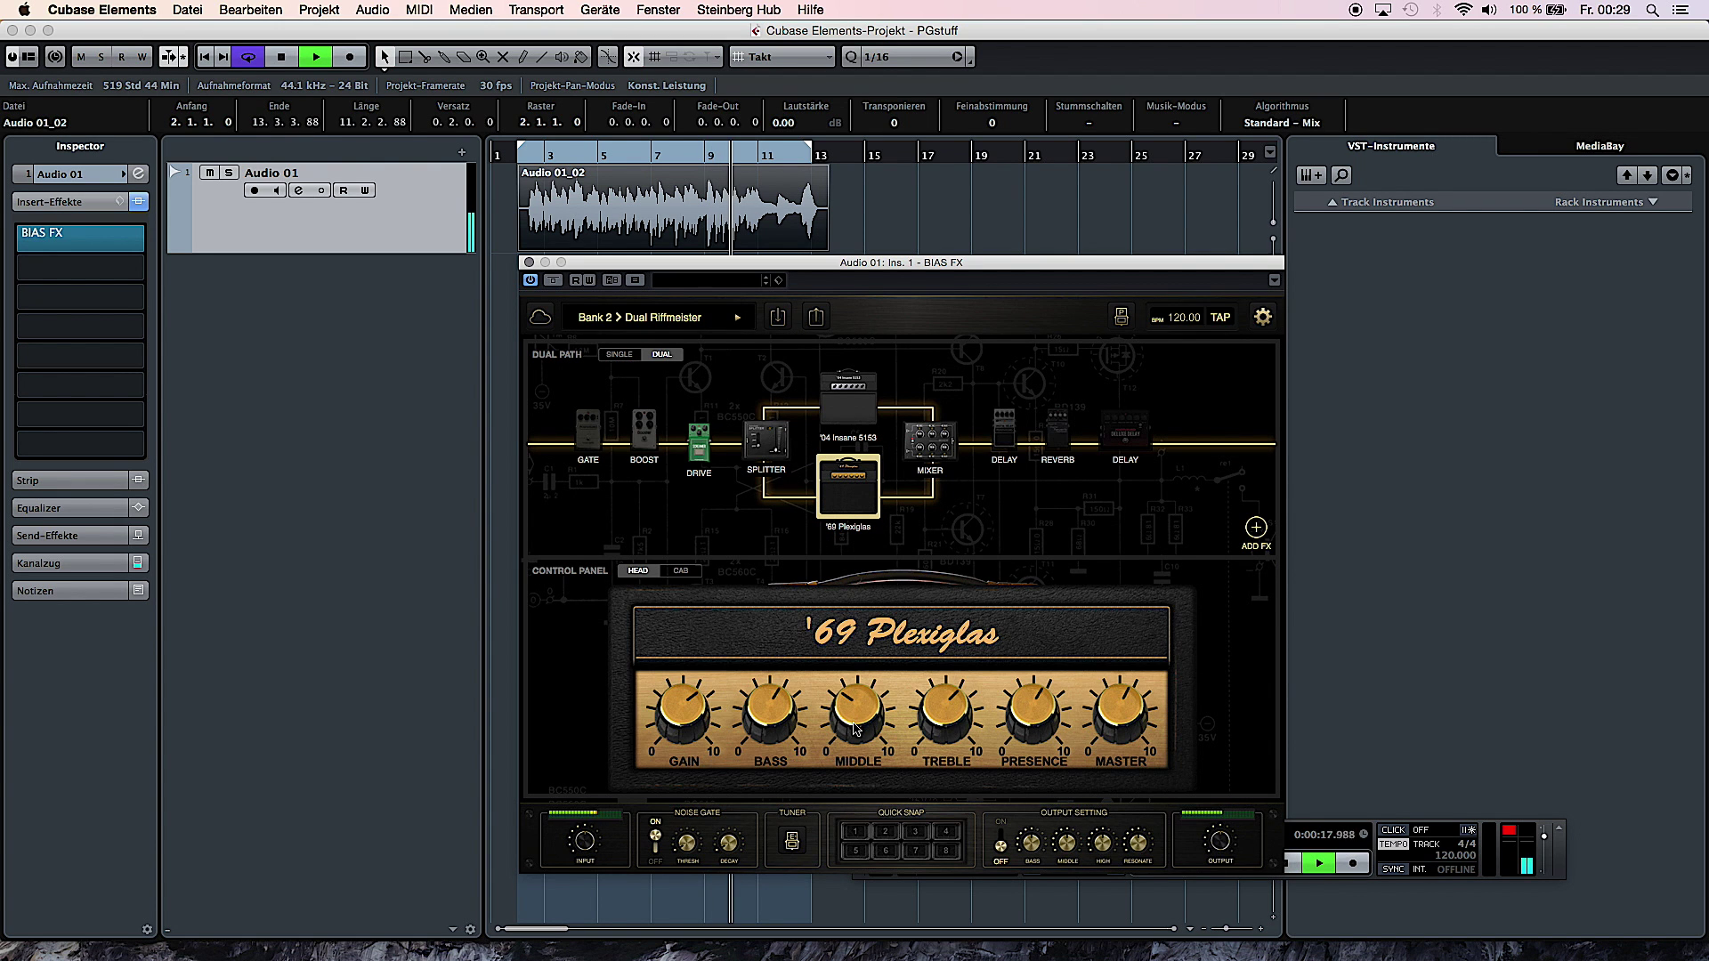
mouse_move(1117, 711)
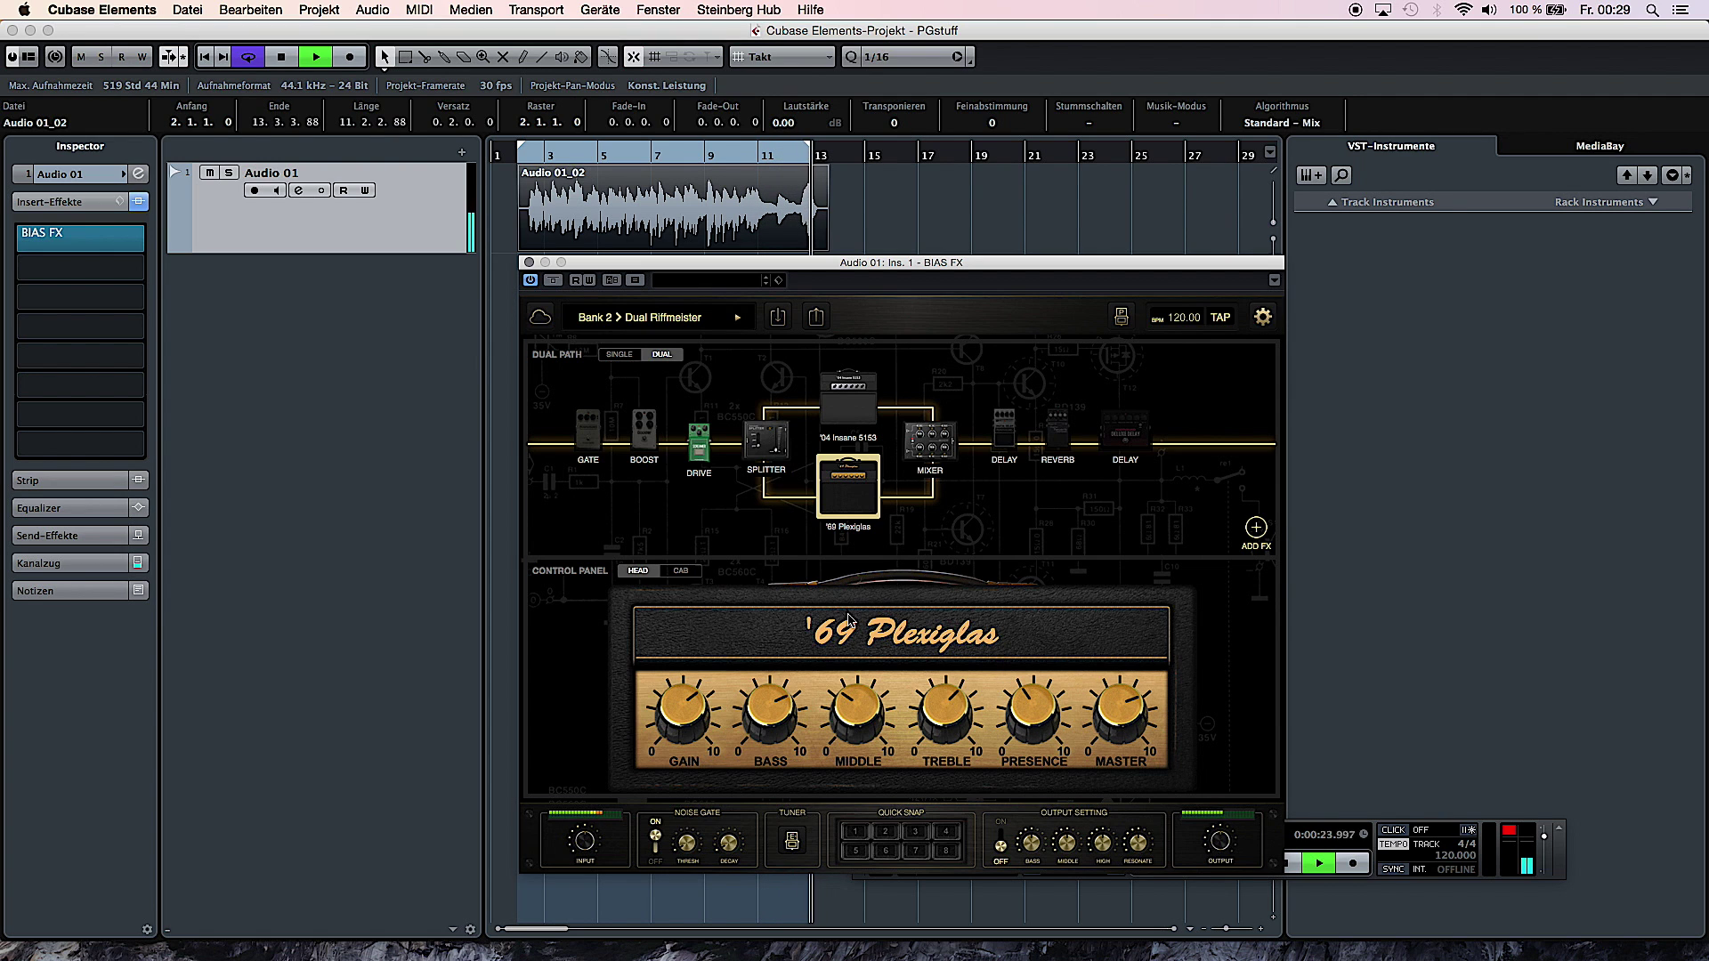
key("space")
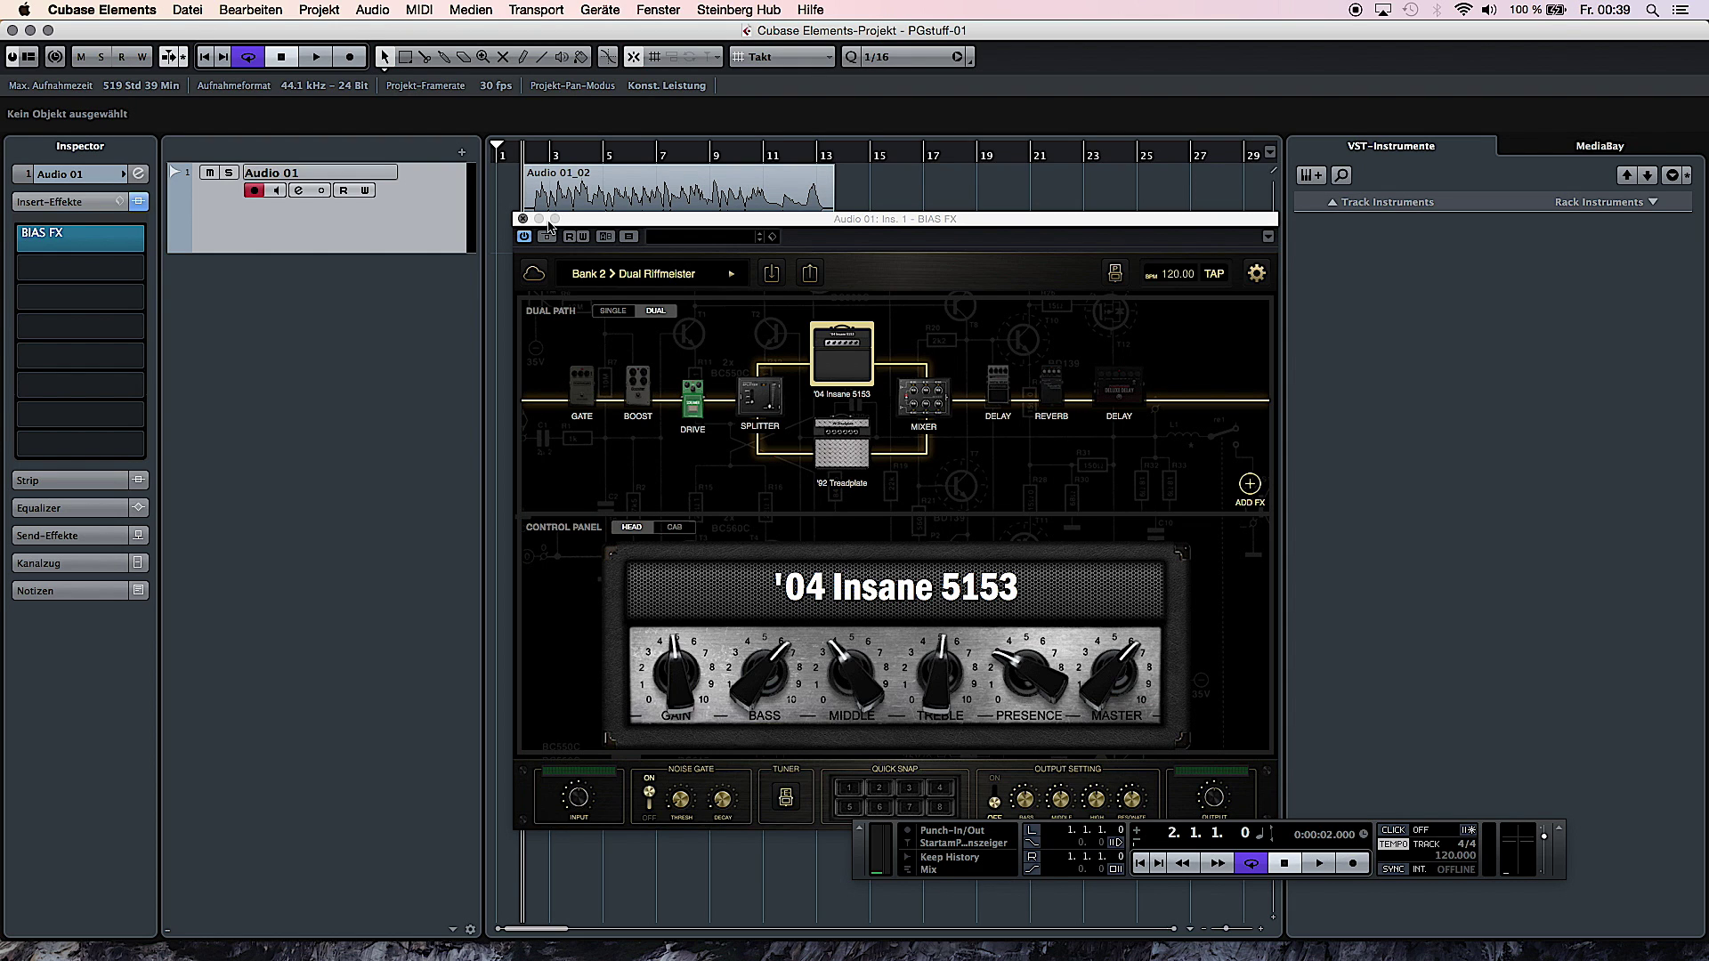
Save the project as BIASFXDemo using Datei > Speichern unter.
left_click(188, 10)
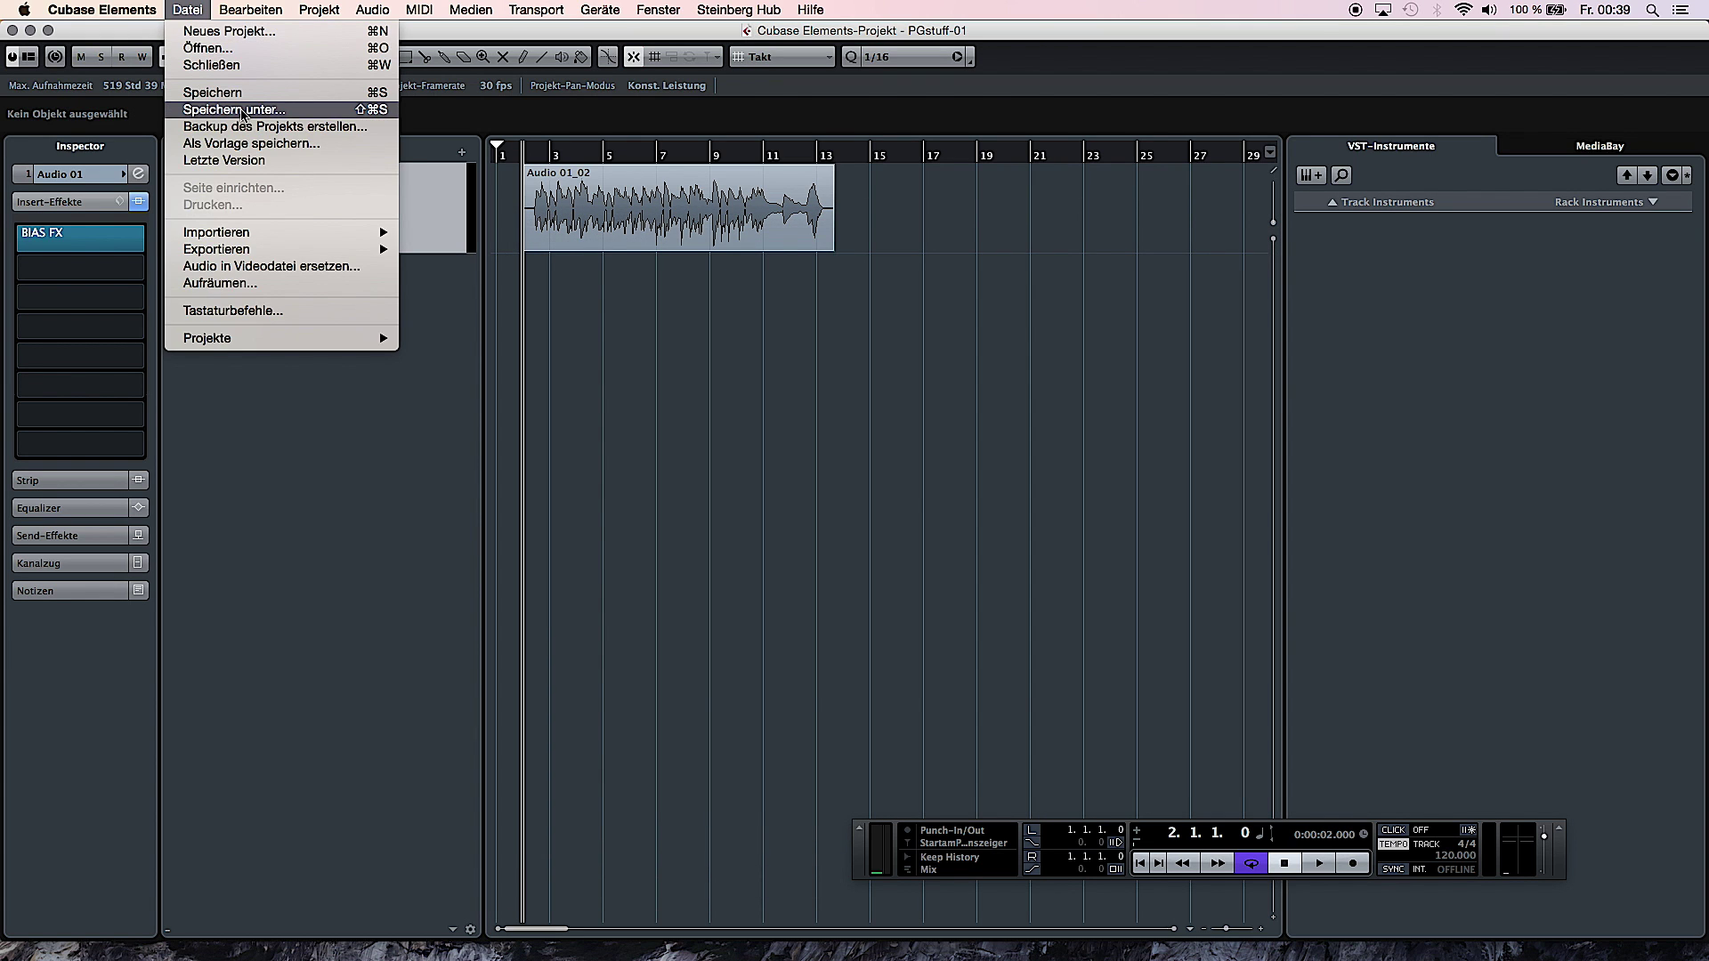
left_click(242, 109)
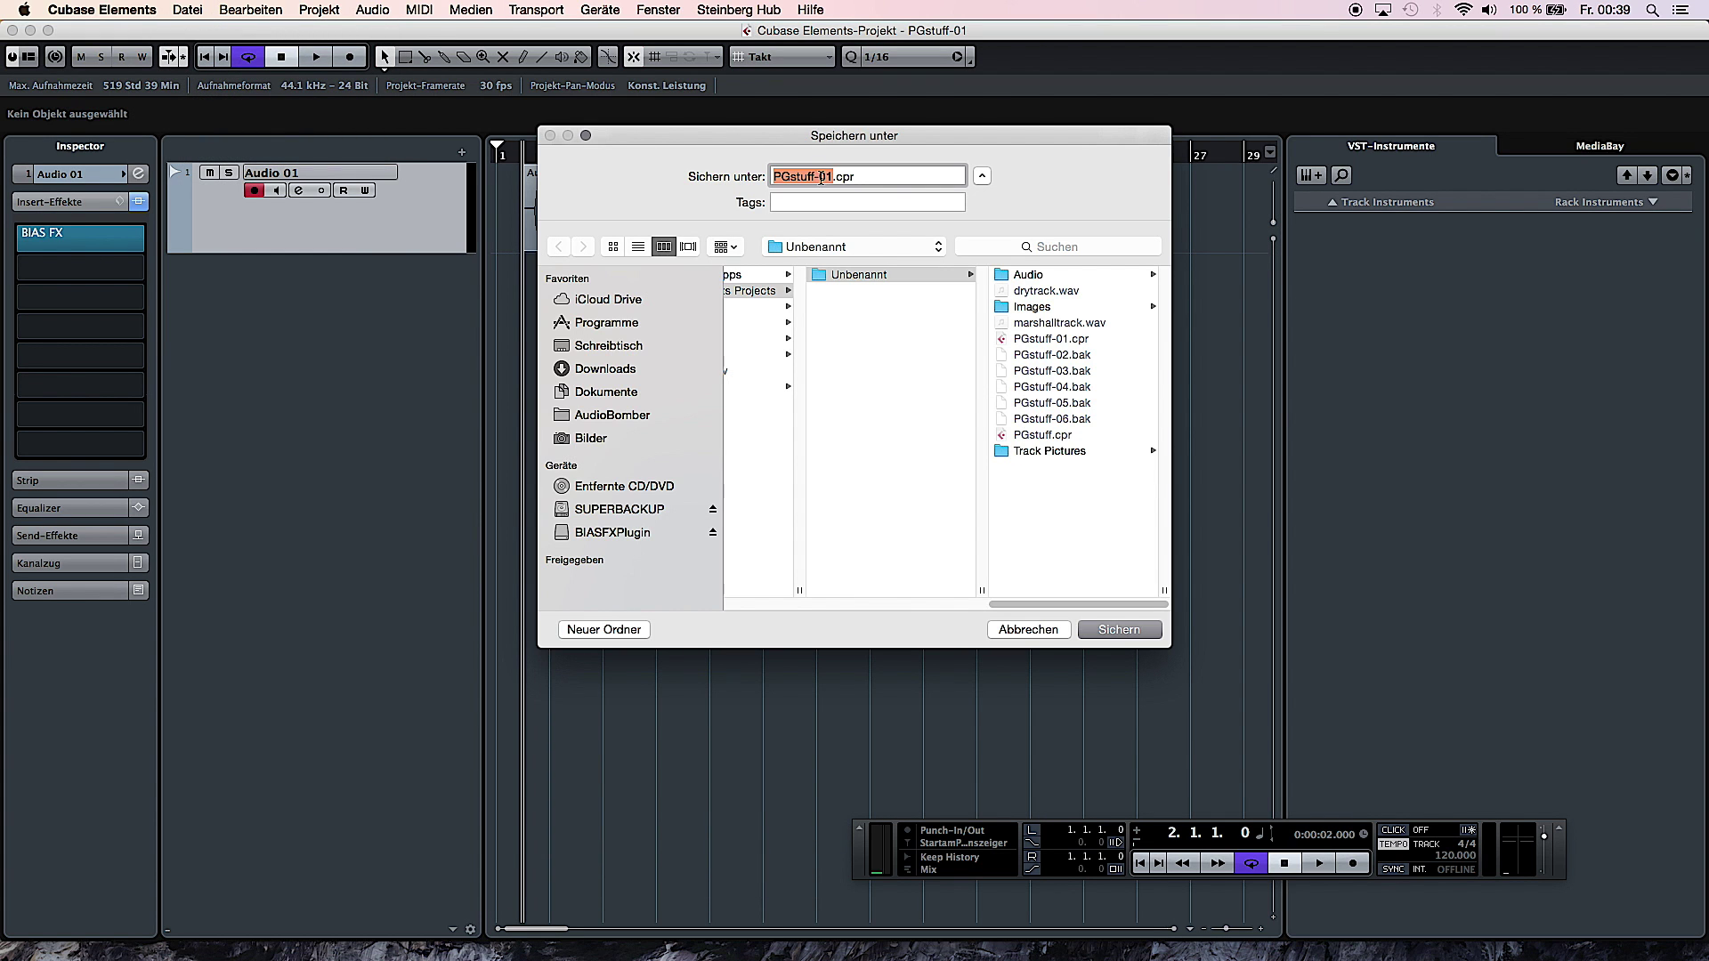
type("BIASFXDemo")
left_click(1119, 629)
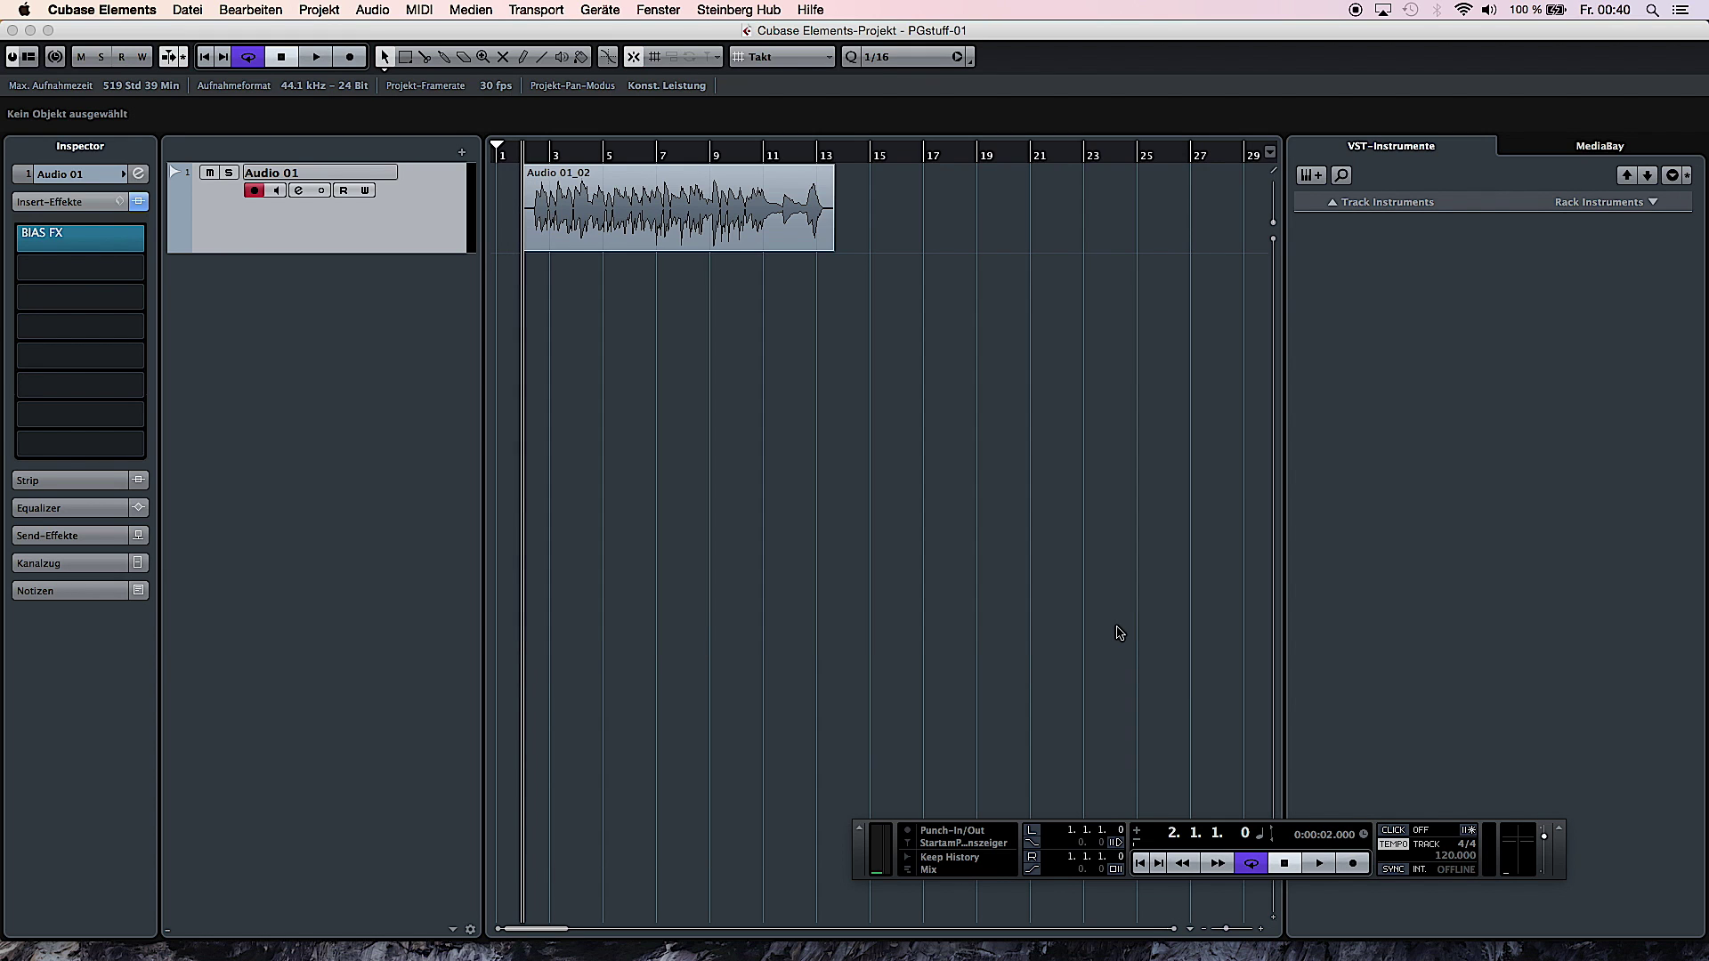
Close the BIASFXDemo project via Datei > Schließen, leaving no project open.
left_click(184, 10)
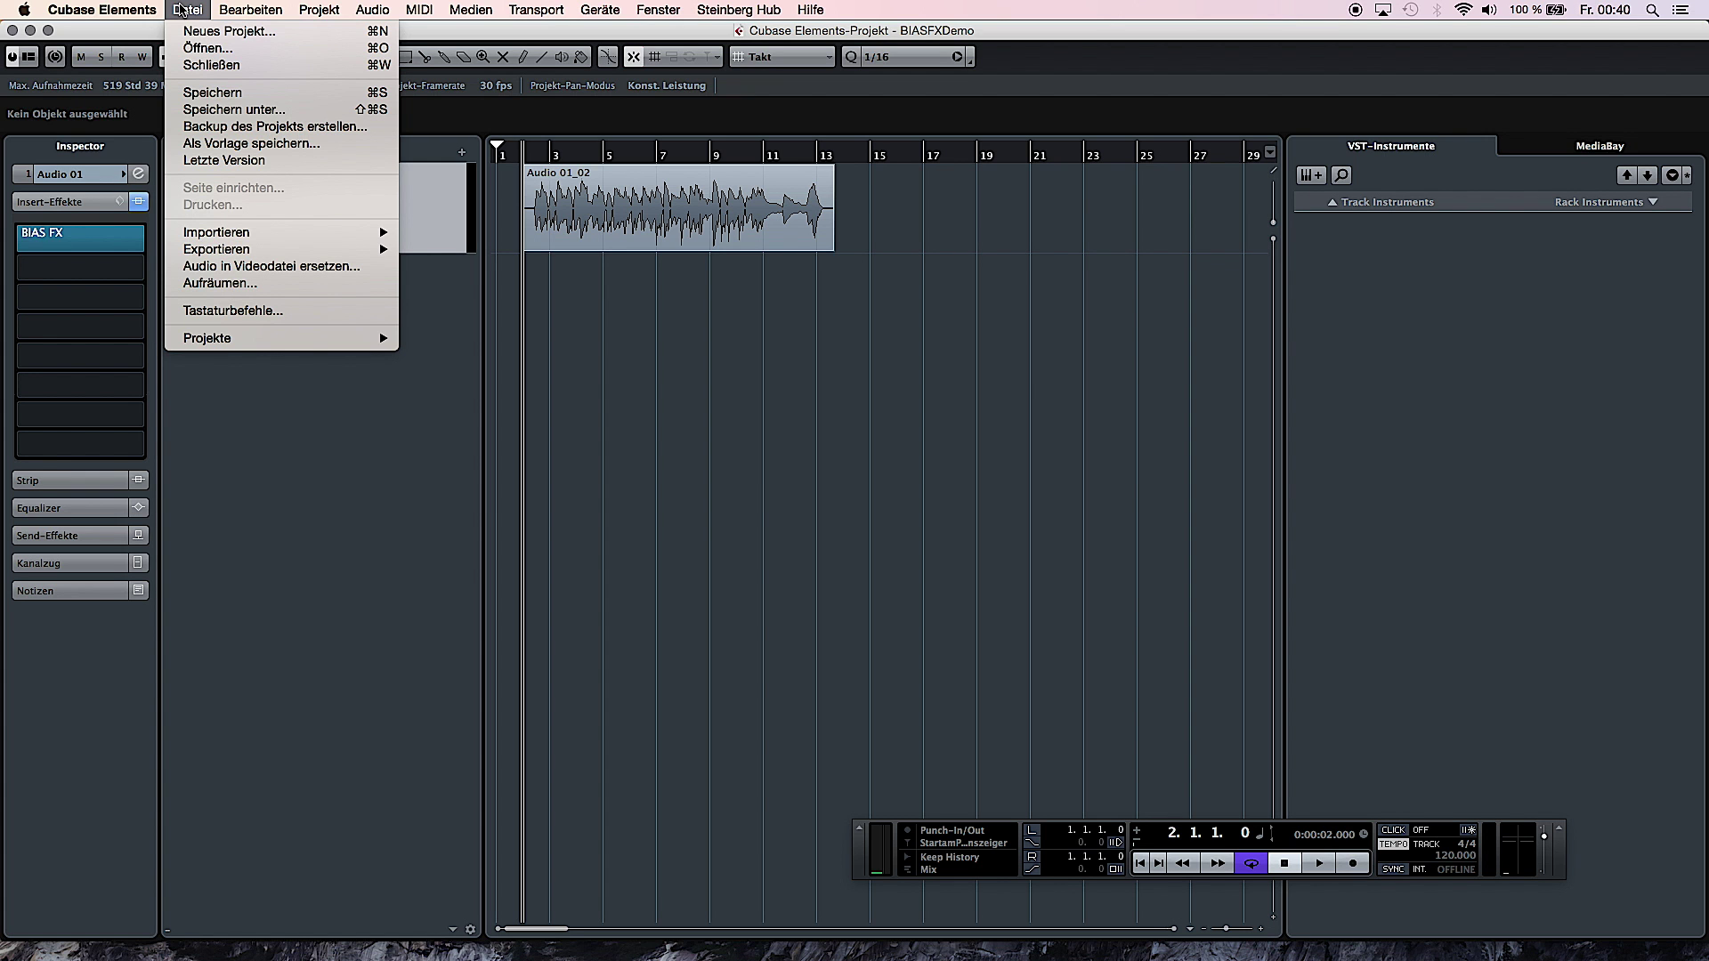
left_click(191, 65)
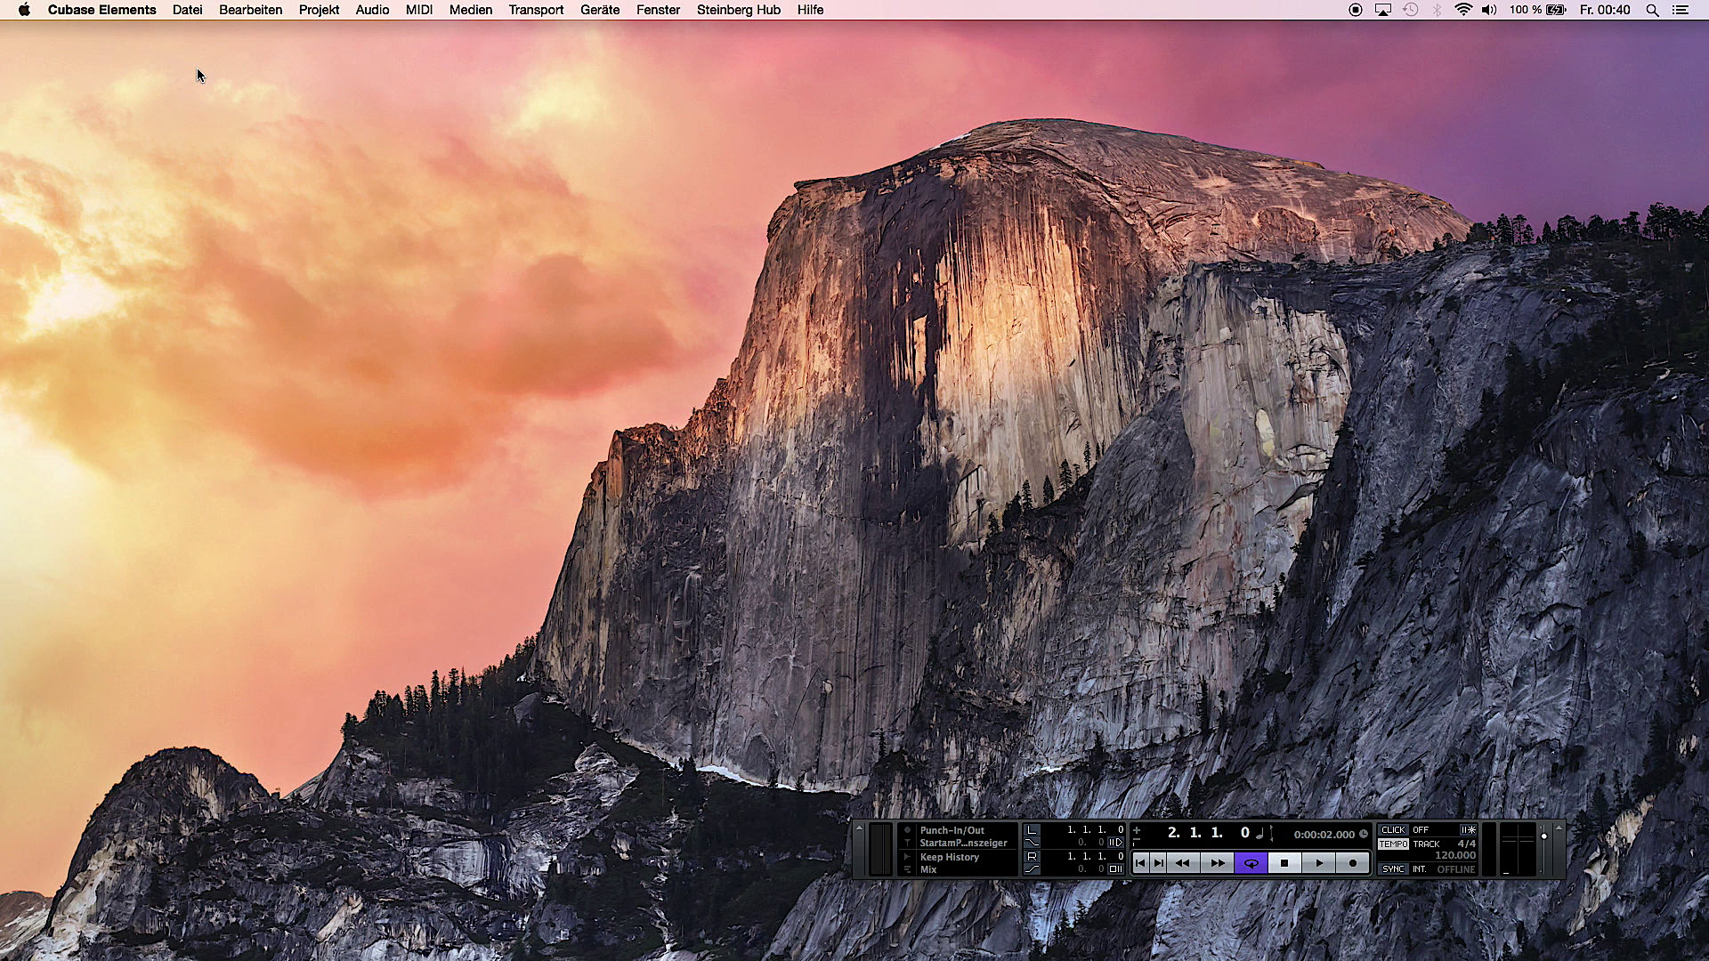